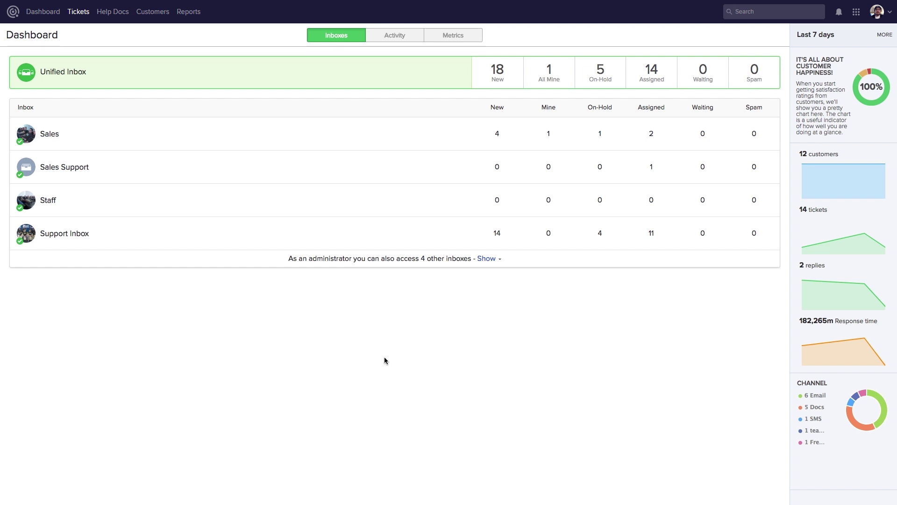
- Show the tickets view with 18 new tickets and expand My Tickets into New and Closed
{"action": "left_click", "coordinate": [84, 13]}
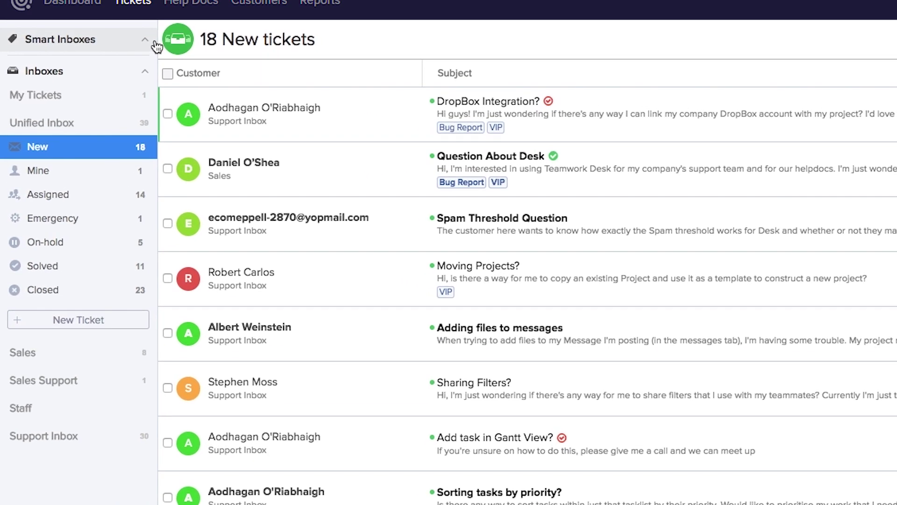
{"action": "left_click", "coordinate": [129, 48]}
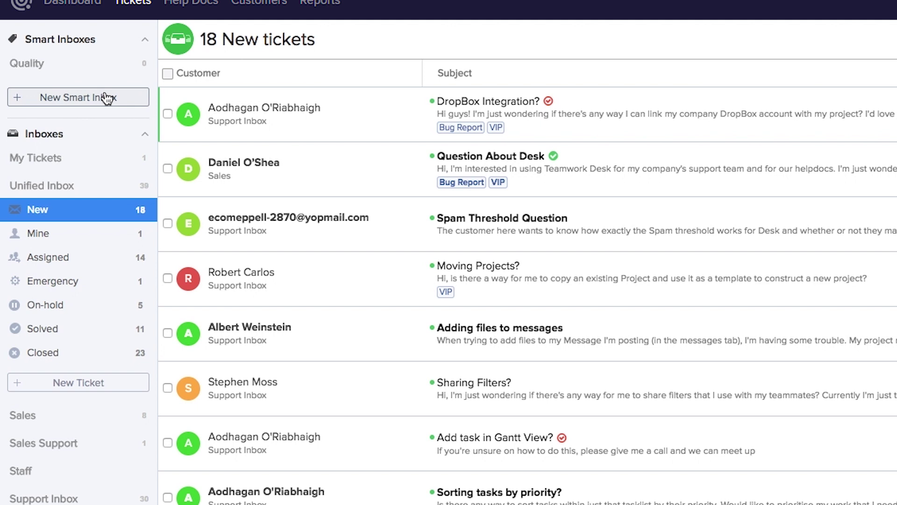
{"action": "left_click", "coordinate": [94, 39]}
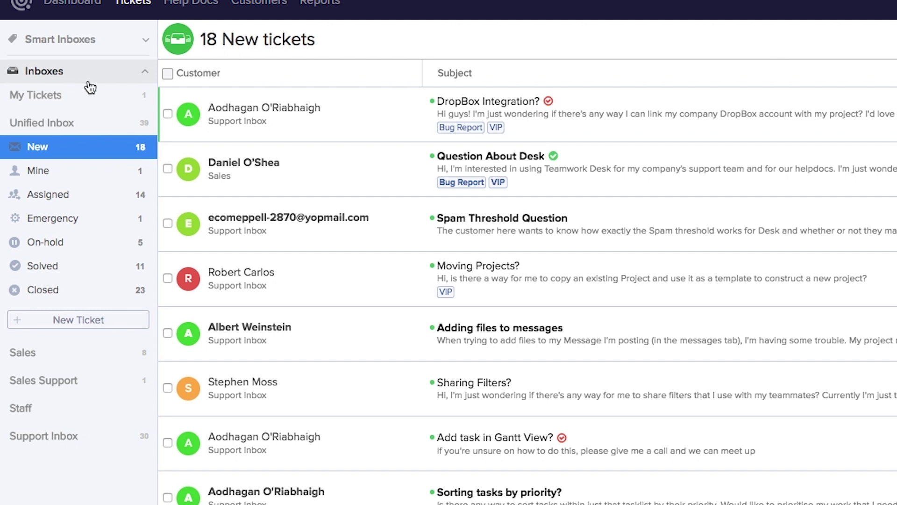
{"action": "left_click", "coordinate": [52, 102]}
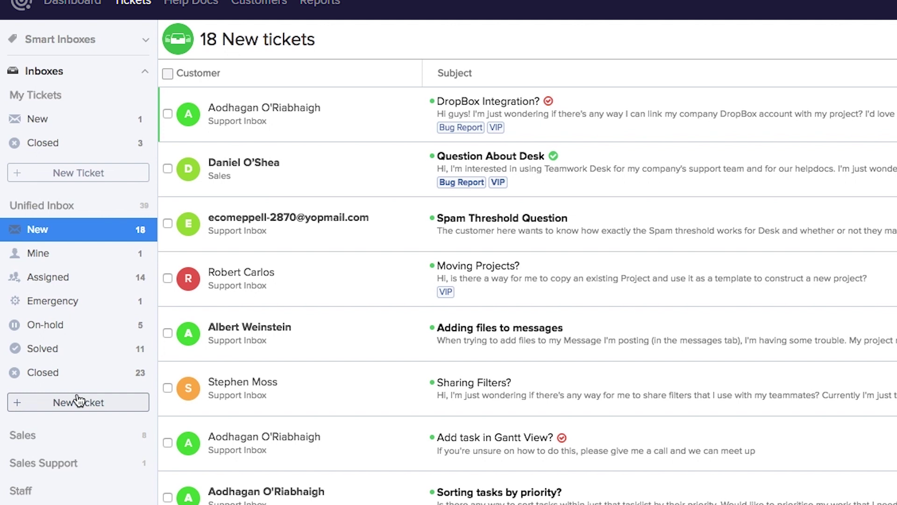
- Expand the Sales inbox to show its status counts, briefly toggling Sales Support and Staff
{"action": "left_click", "coordinate": [64, 437]}
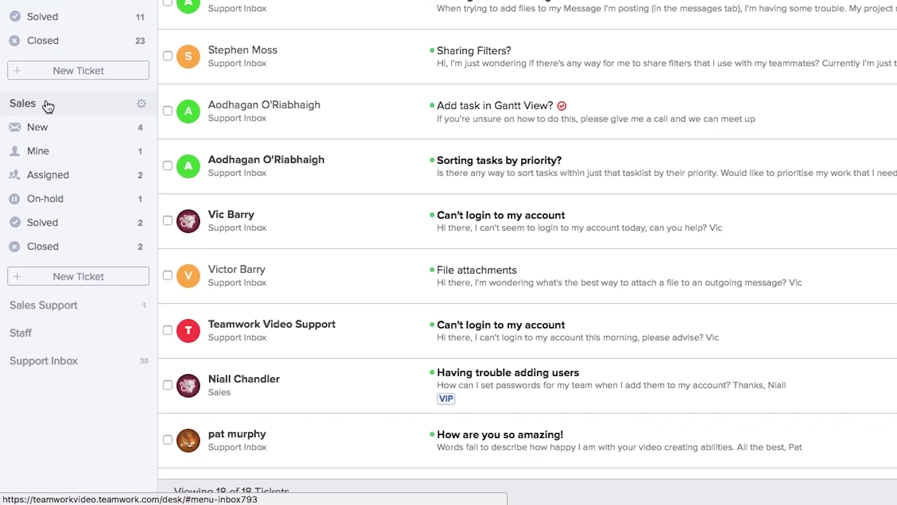
{"action": "left_click", "coordinate": [46, 311]}
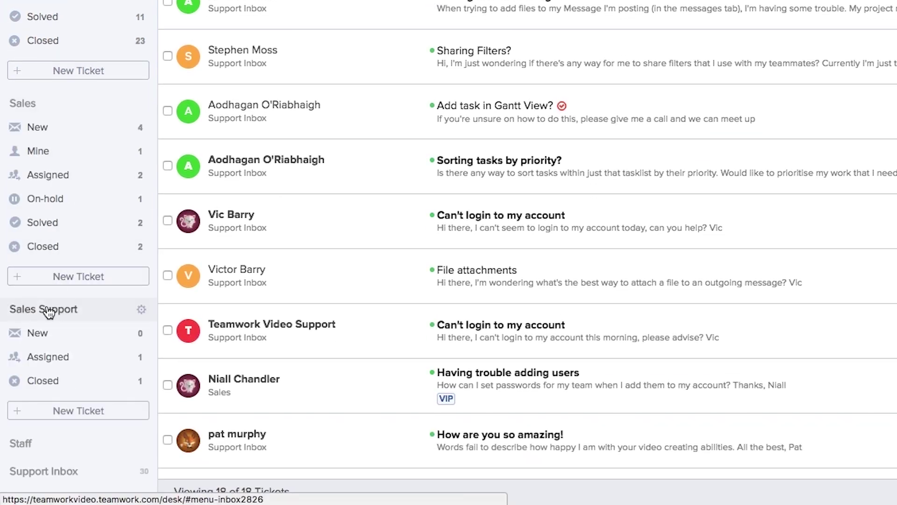
{"action": "left_click", "coordinate": [35, 333]}
{"action": "left_click", "coordinate": [33, 333]}
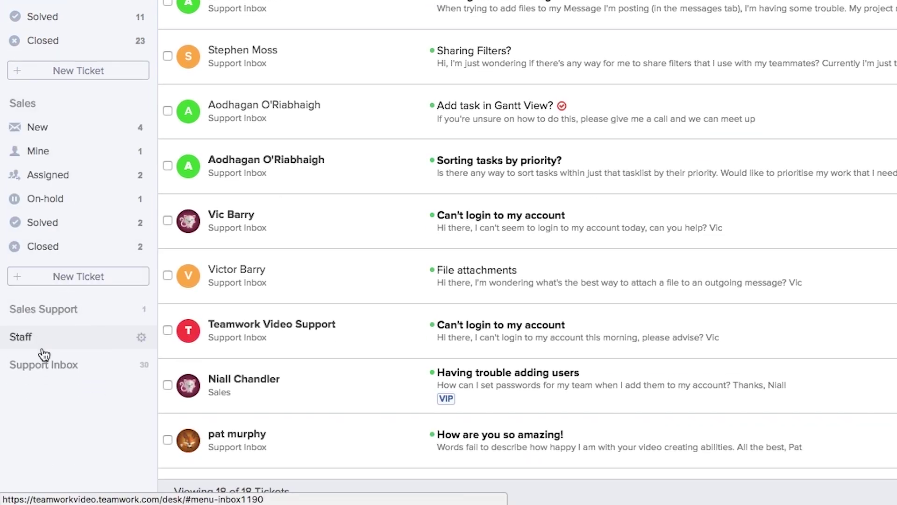
{"action": "left_click", "coordinate": [43, 363]}
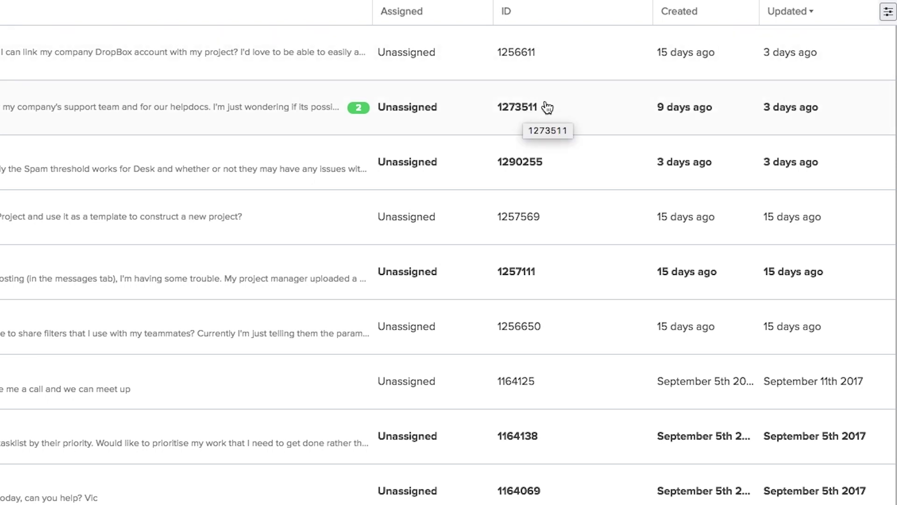
{"action": "mouse_move", "coordinate": [665, 107]}
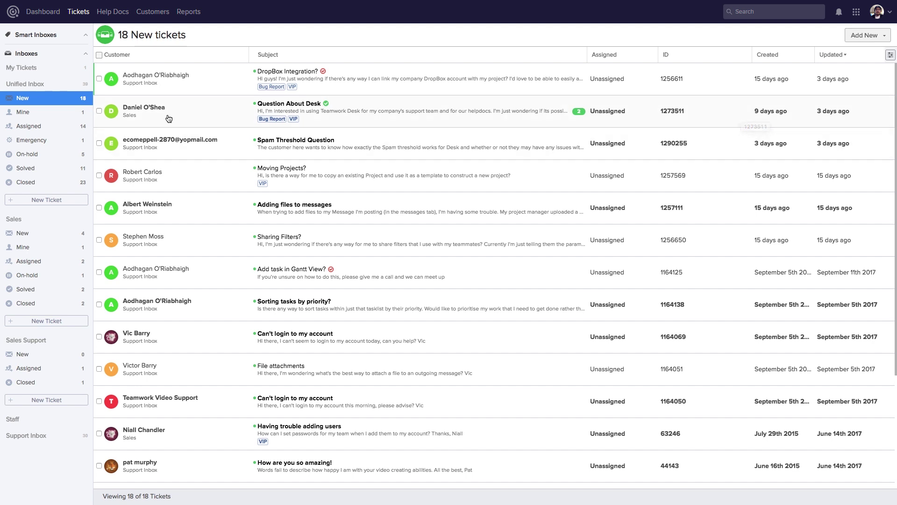
{"action": "left_click", "coordinate": [99, 110]}
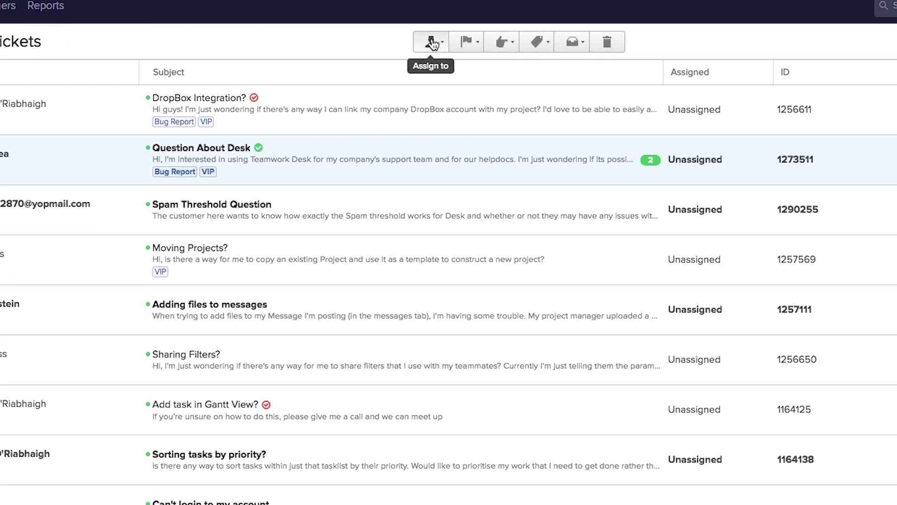
{"action": "left_click", "coordinate": [433, 44]}
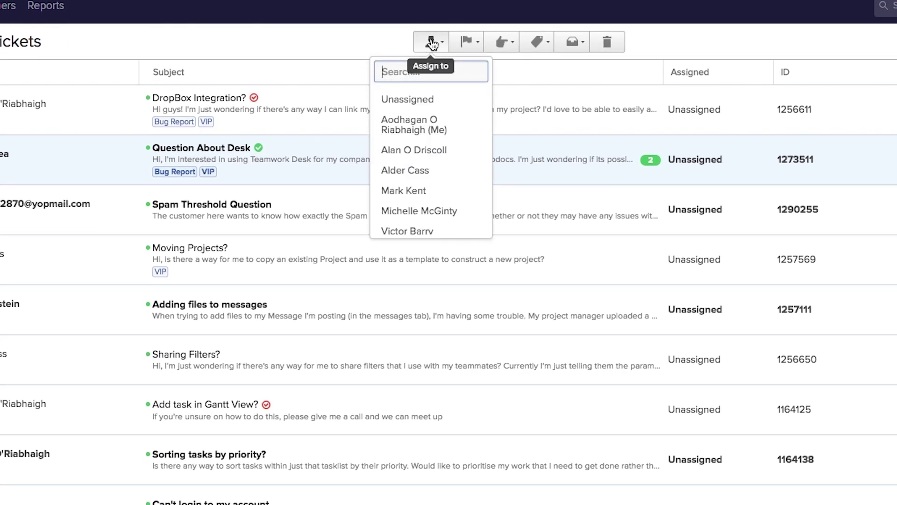
{"action": "left_click", "coordinate": [467, 43]}
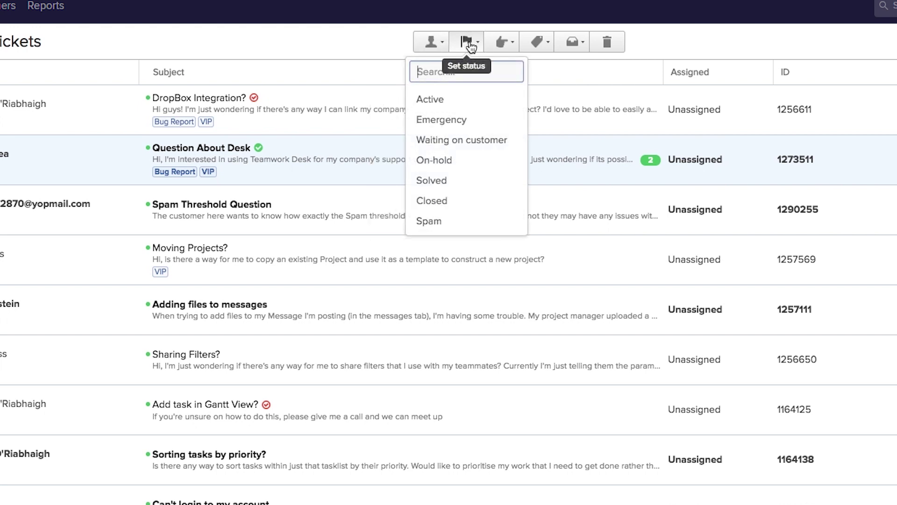
{"action": "left_click", "coordinate": [502, 45]}
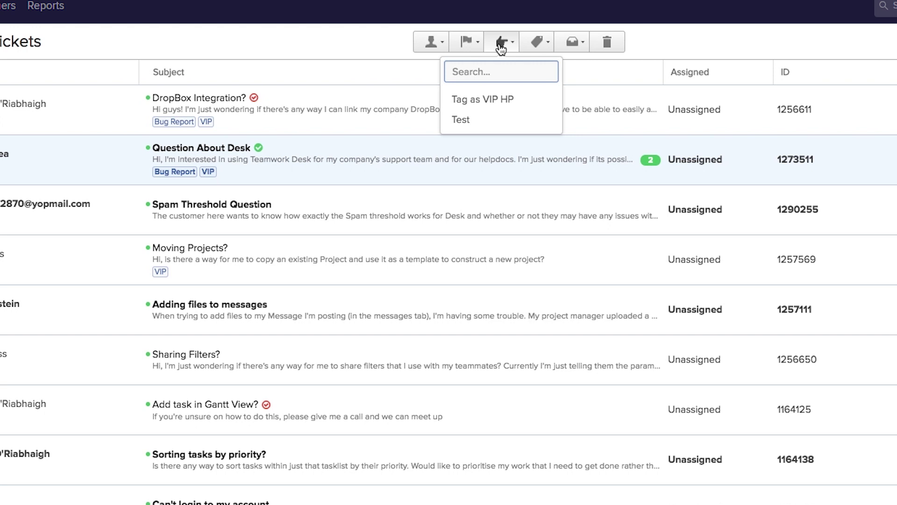
{"action": "left_click", "coordinate": [539, 43]}
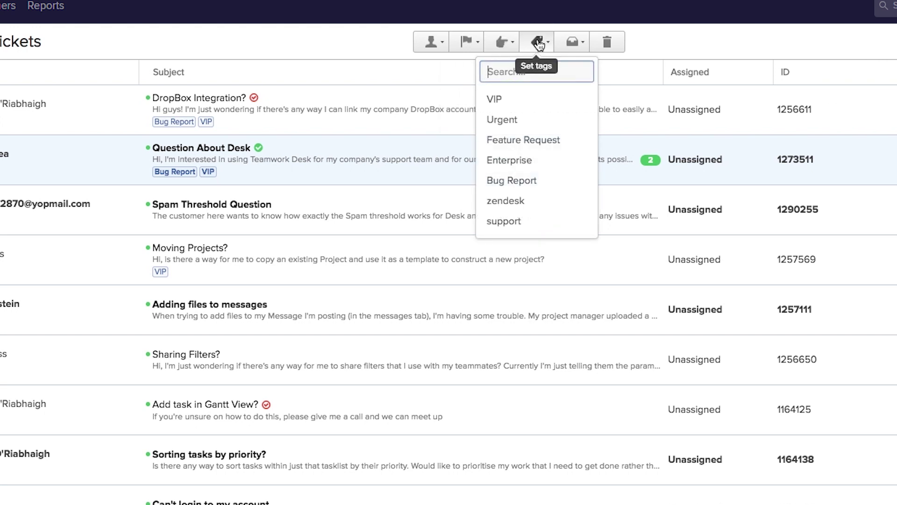
{"action": "left_click", "coordinate": [573, 43]}
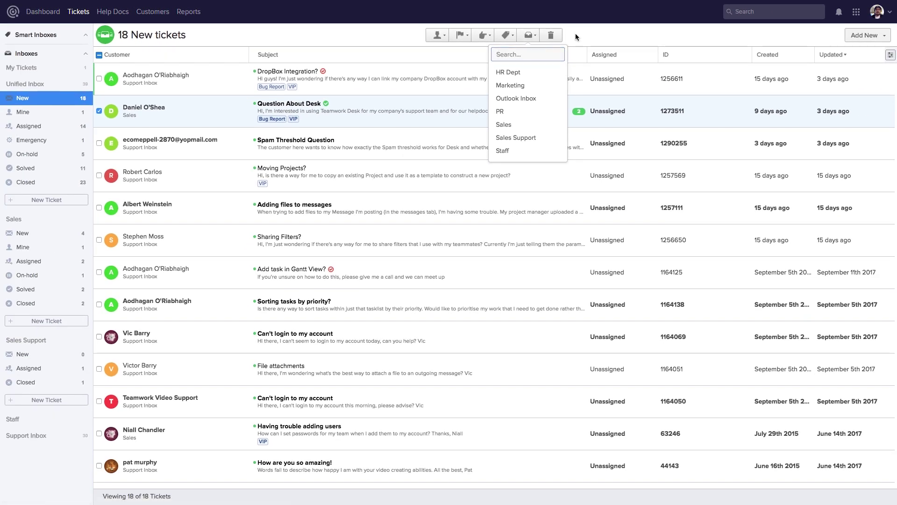
{"action": "left_click", "coordinate": [576, 33]}
{"action": "left_click", "coordinate": [99, 111]}
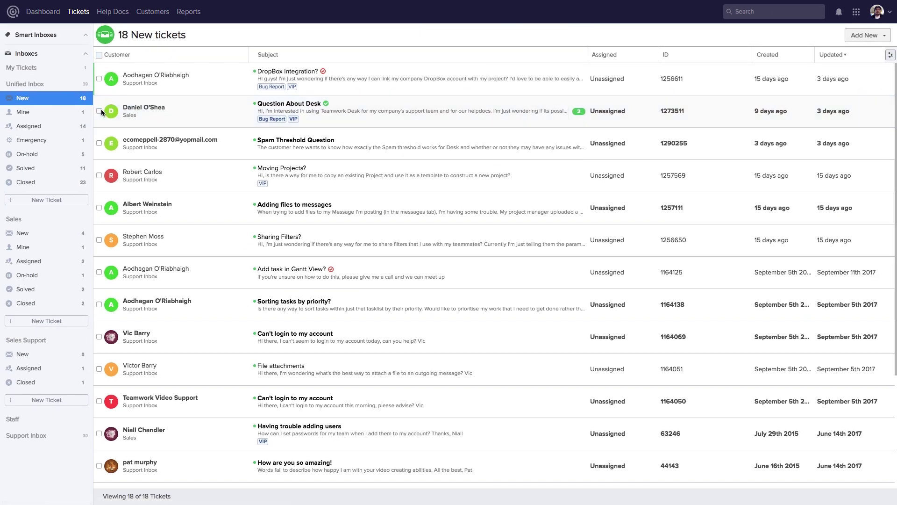
{"action": "left_click", "coordinate": [99, 55]}
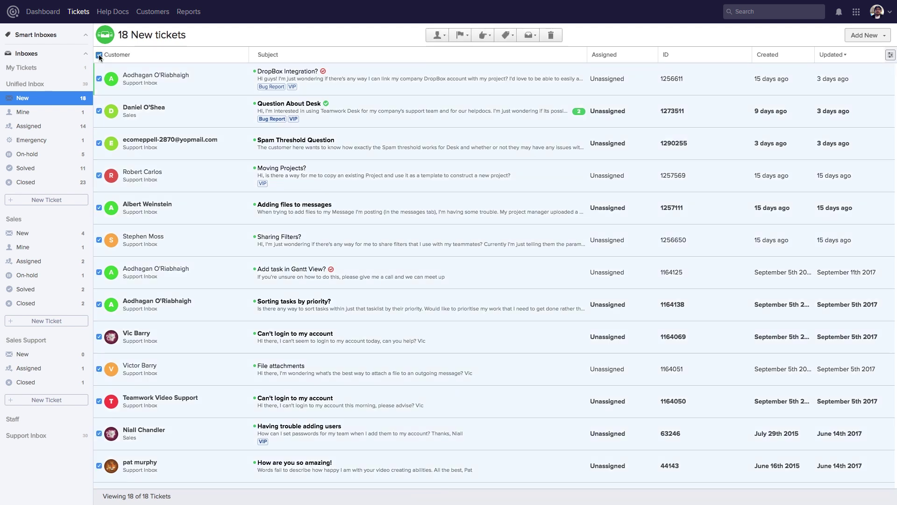
{"action": "left_click", "coordinate": [99, 55]}
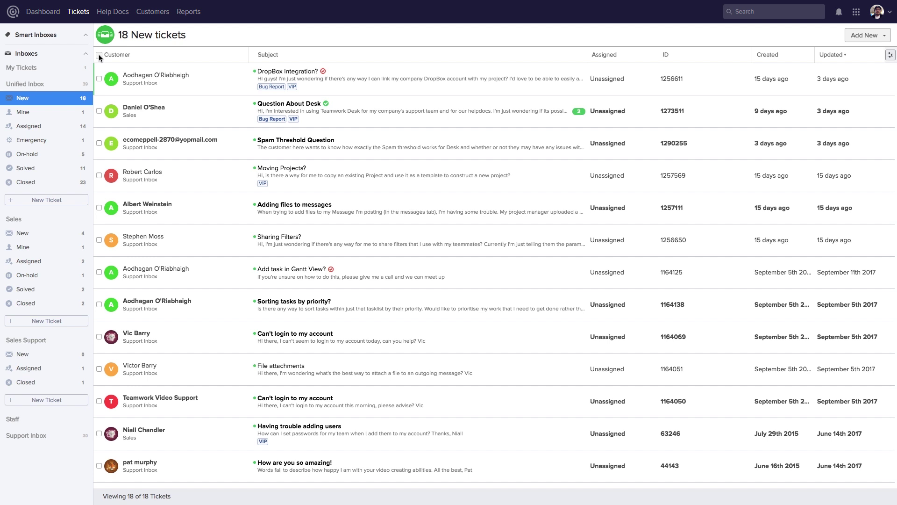
{"action": "left_click", "coordinate": [99, 79]}
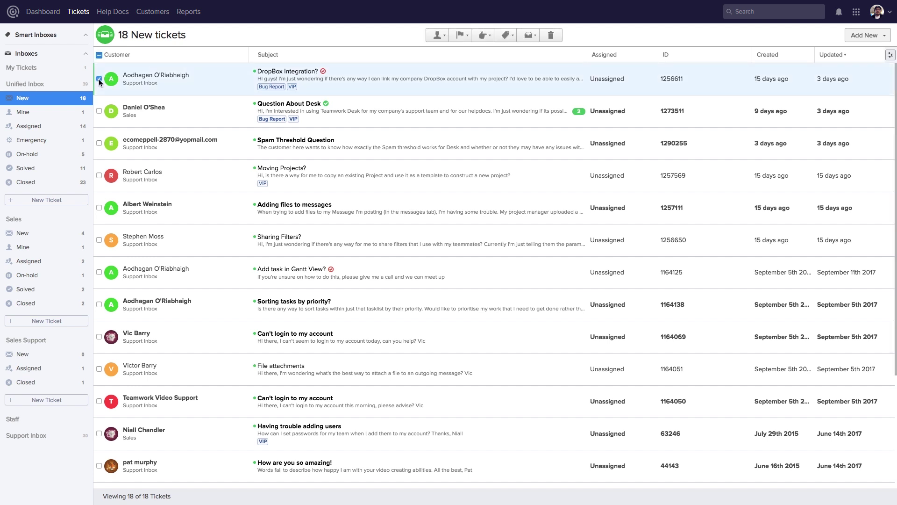
{"action": "left_click", "coordinate": [99, 176], "text": "shift"}
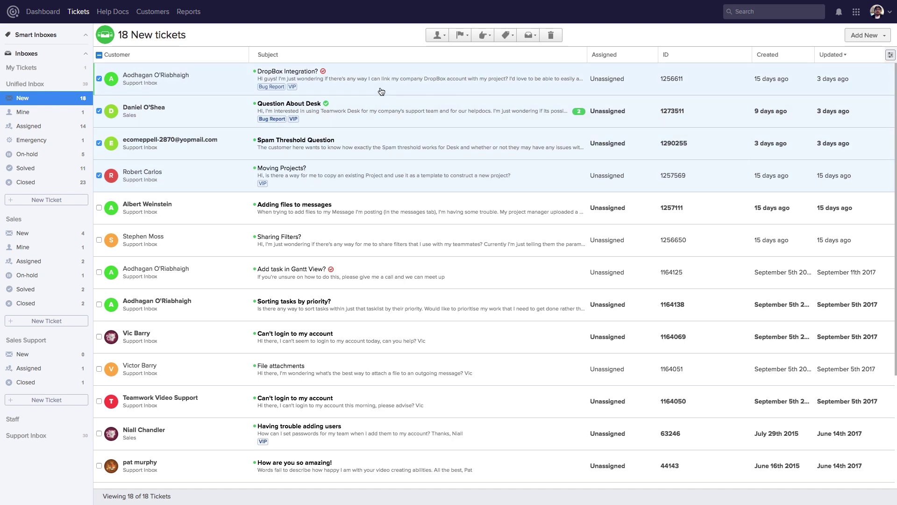
{"action": "left_click", "coordinate": [99, 55]}
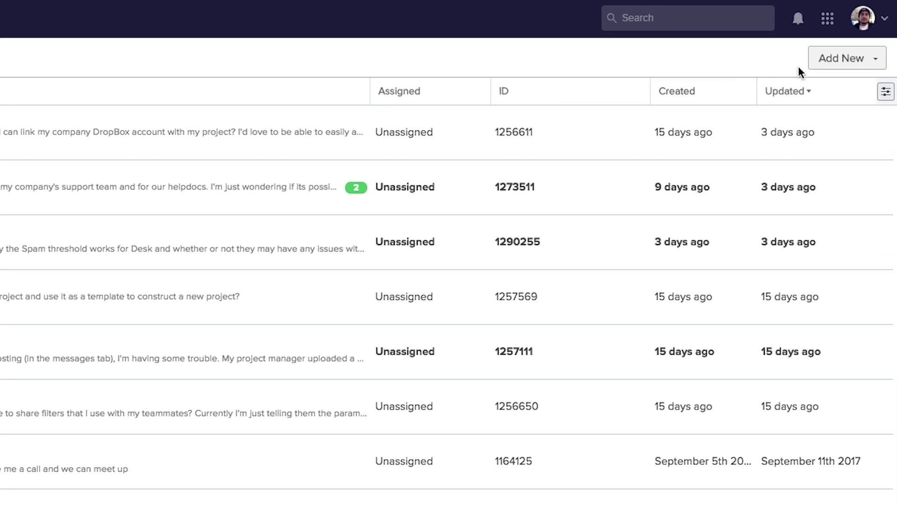
- Review the ticket list columns and reorder them so Customer sits ahead of Subject
{"action": "left_click", "coordinate": [844, 61]}
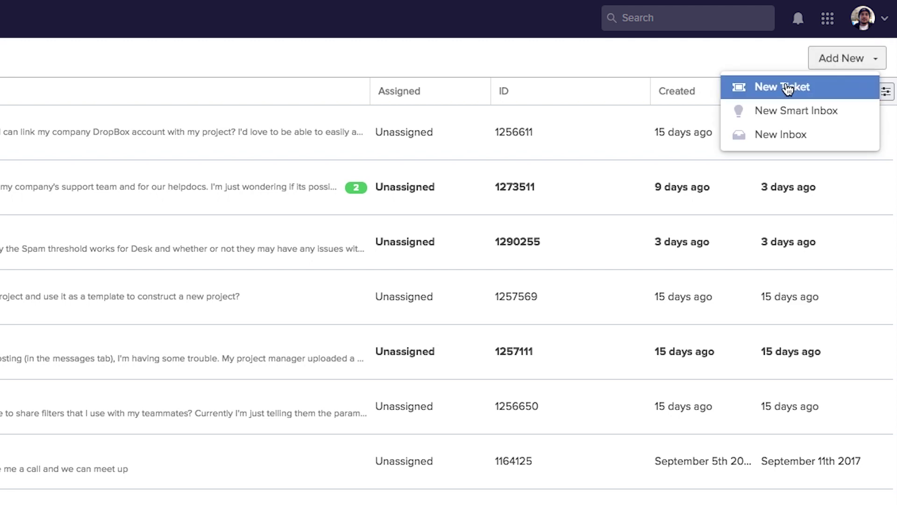
{"action": "left_click", "coordinate": [778, 135]}
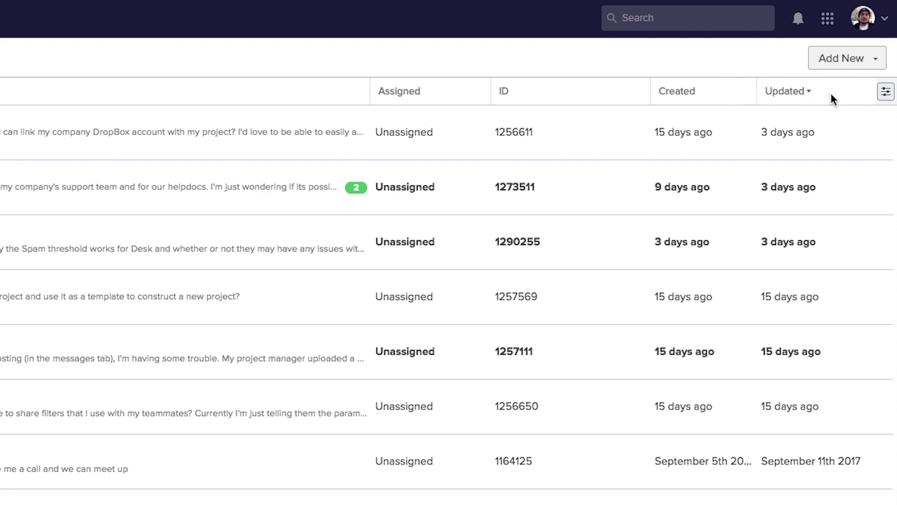
{"action": "left_click", "coordinate": [886, 92]}
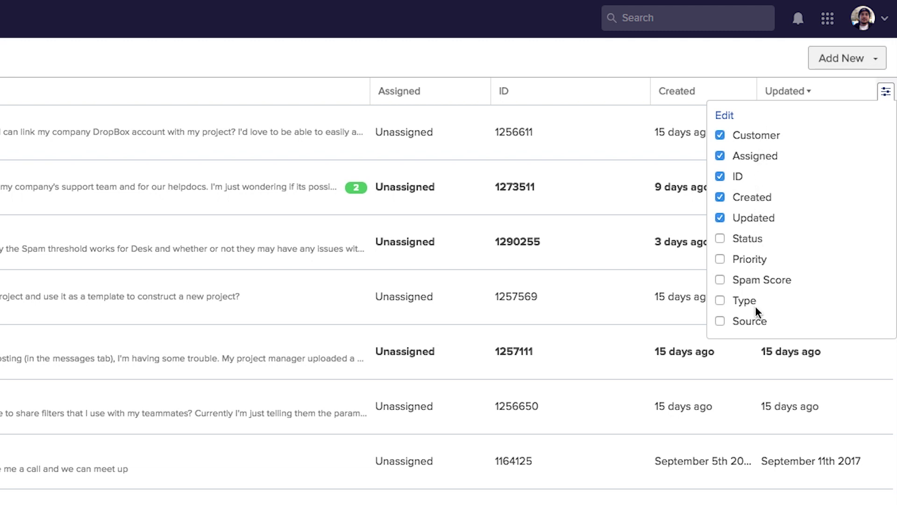
{"action": "left_click", "coordinate": [726, 116]}
{"action": "left_click_drag", "start_coordinate": [747, 134], "coordinate": [747, 157]}
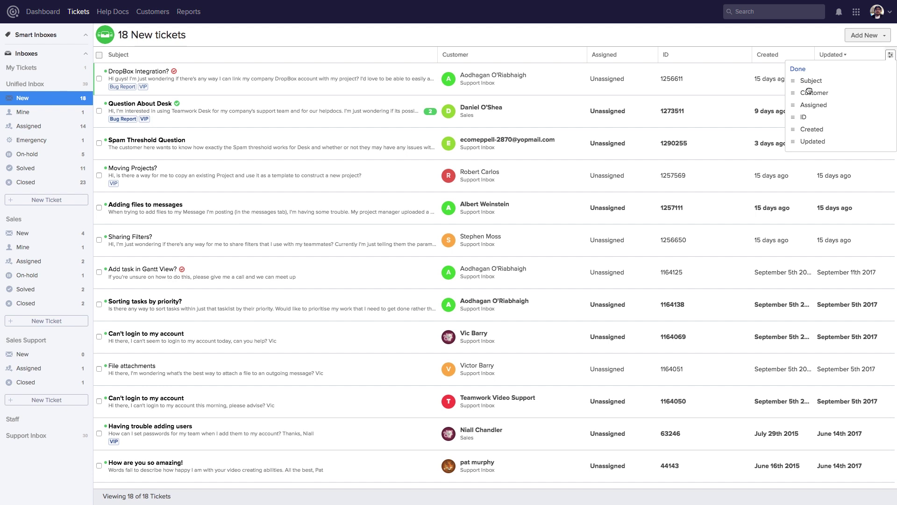
{"action": "left_click_drag", "start_coordinate": [809, 91], "coordinate": [807, 81]}
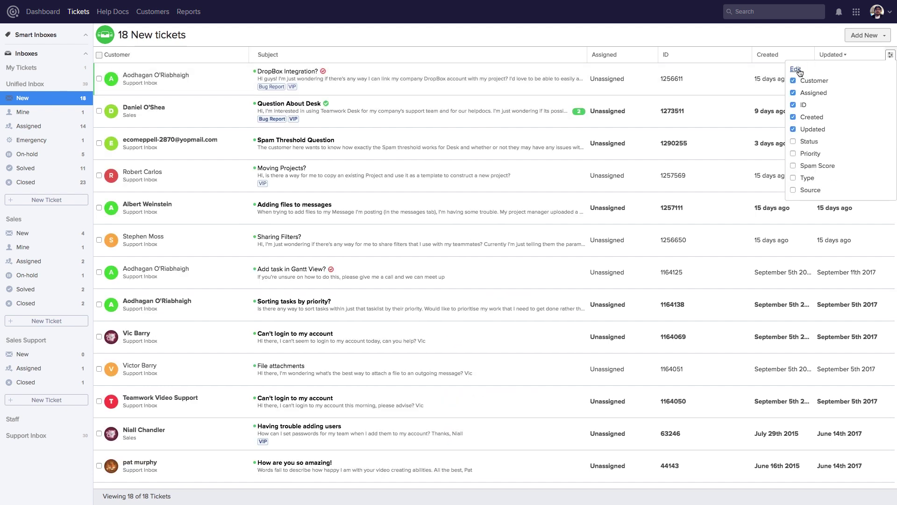
{"action": "left_click", "coordinate": [748, 32]}
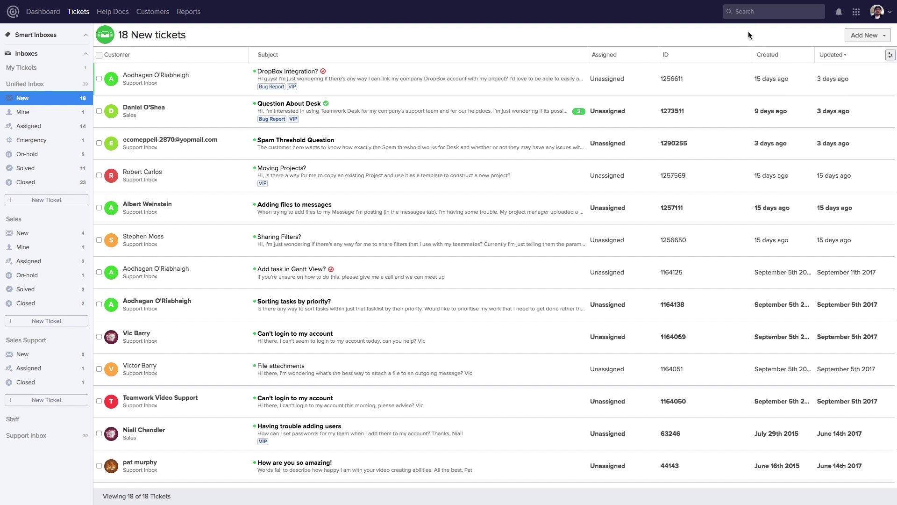
- Open the 'Adding files to messages' ticket and paste a reply about the file permission issue
{"action": "left_click", "coordinate": [180, 212]}
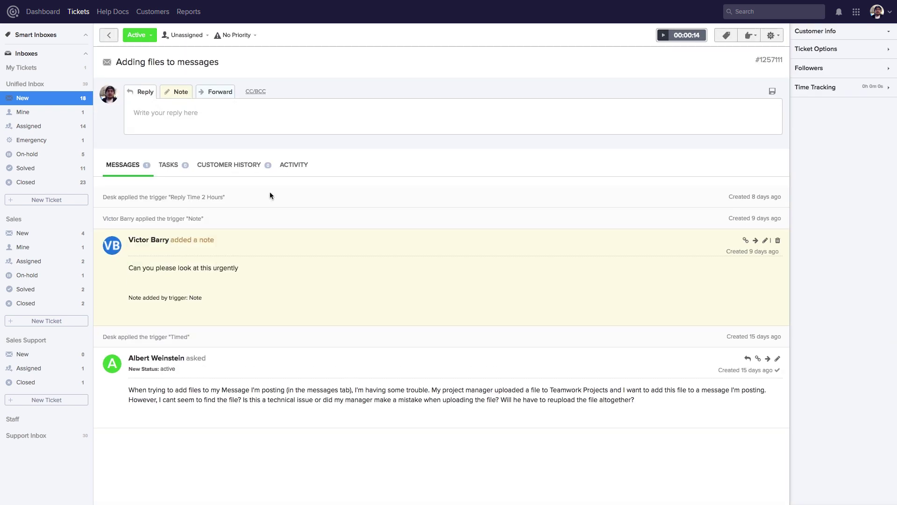
{"action": "left_click", "coordinate": [165, 115]}
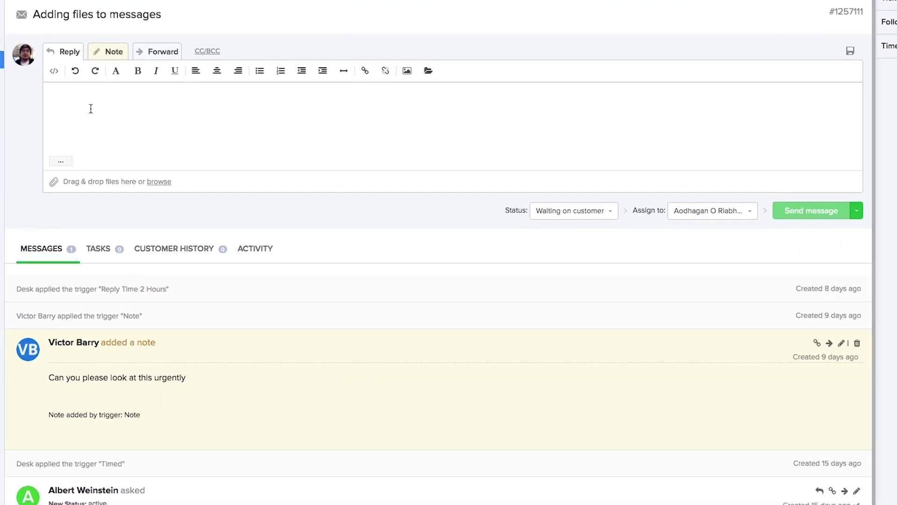
{"action": "type", "text": "Hi Albert!  Thanks for your question, it seems that your project manager did indeed make that file private to only themselves. Once he's updated the permissions on the file you can use it wherever you like!  Have a great day!"}
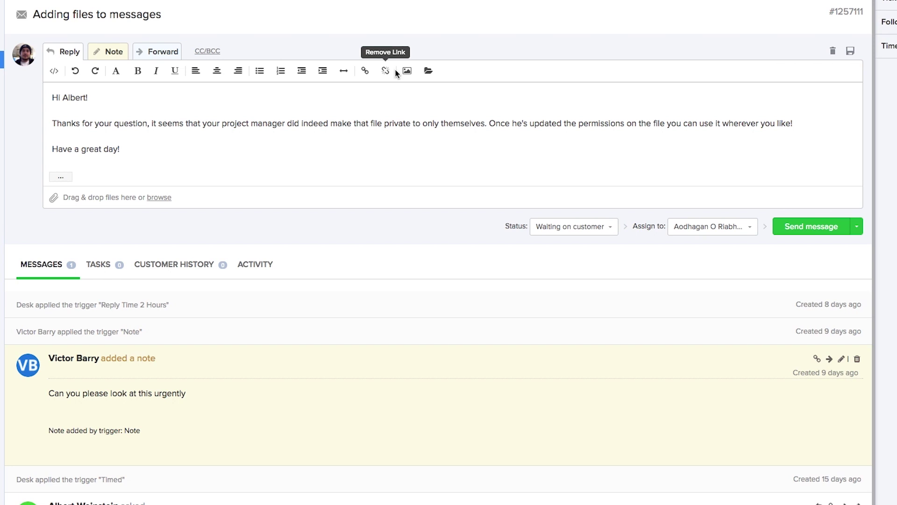
- Check the canned responses list, then switch the editor to an internal note
{"action": "left_click", "coordinate": [427, 71]}
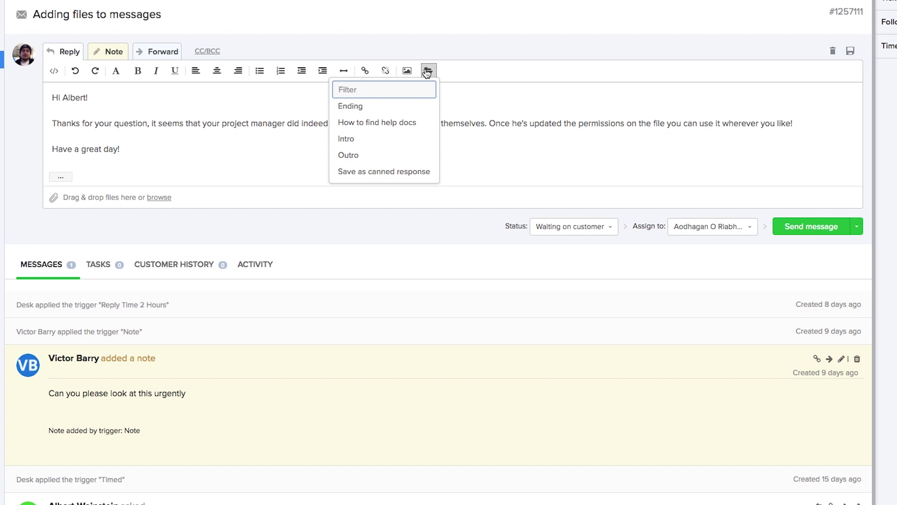
{"action": "left_click", "coordinate": [427, 71]}
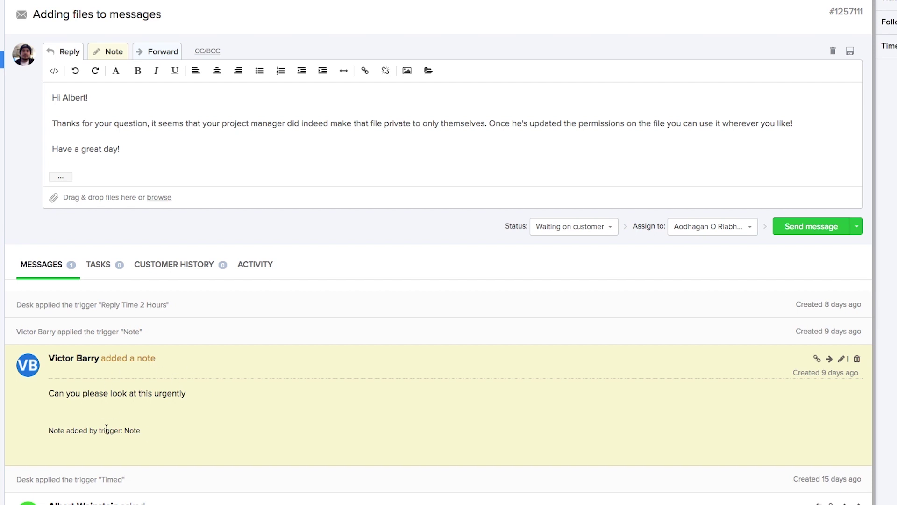
{"action": "left_click", "coordinate": [109, 52]}
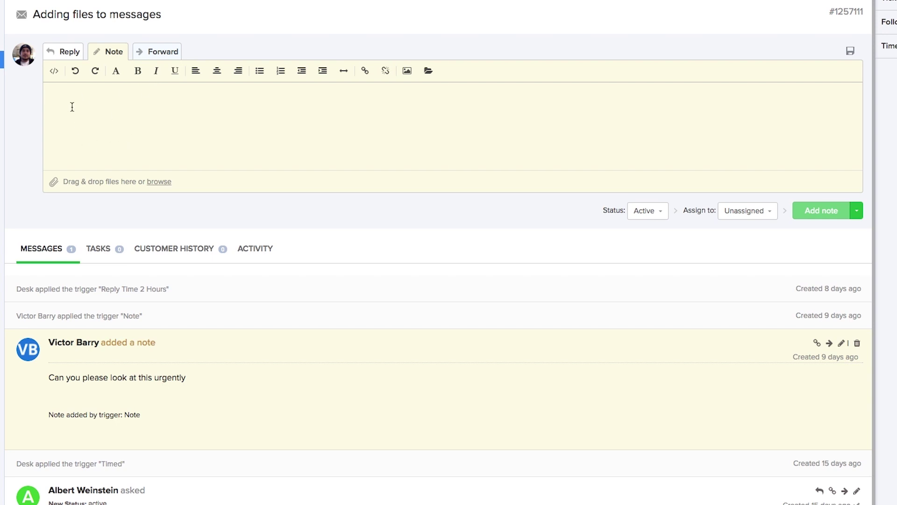
- Try the Forward form with ticket history excluded, then return to the reply draft
{"action": "left_click", "coordinate": [157, 52]}
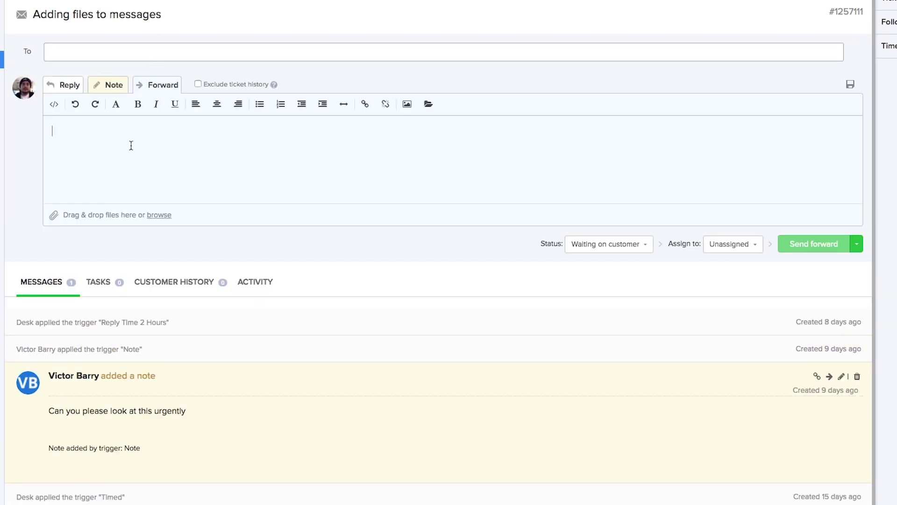
{"action": "left_click", "coordinate": [197, 84]}
{"action": "left_click", "coordinate": [56, 53]}
{"action": "left_click", "coordinate": [83, 154]}
{"action": "left_click", "coordinate": [68, 86]}
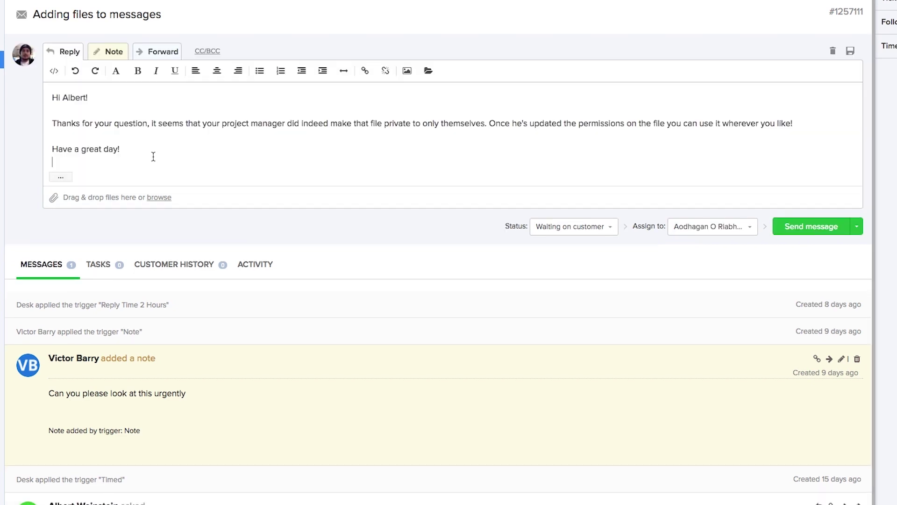
- Set the ticket's status to Solved and view the assignee choices
{"action": "left_click", "coordinate": [565, 230]}
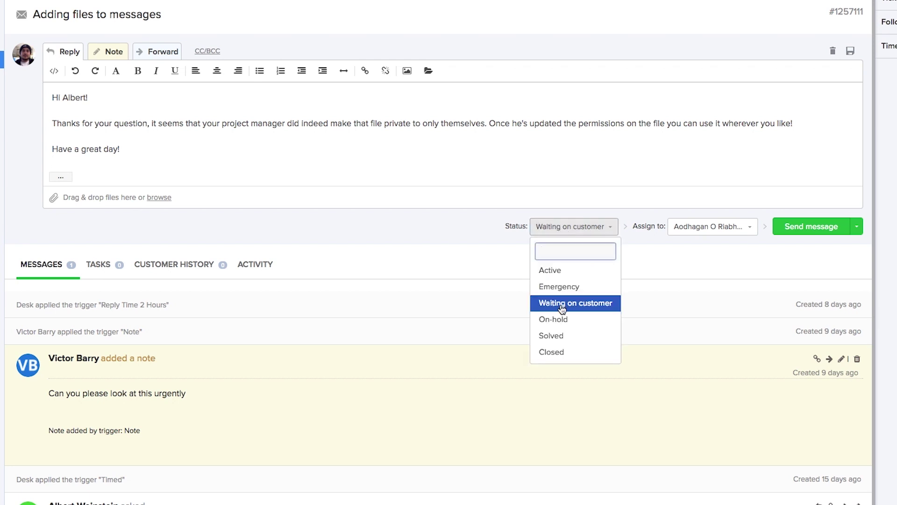
{"action": "left_click", "coordinate": [555, 336]}
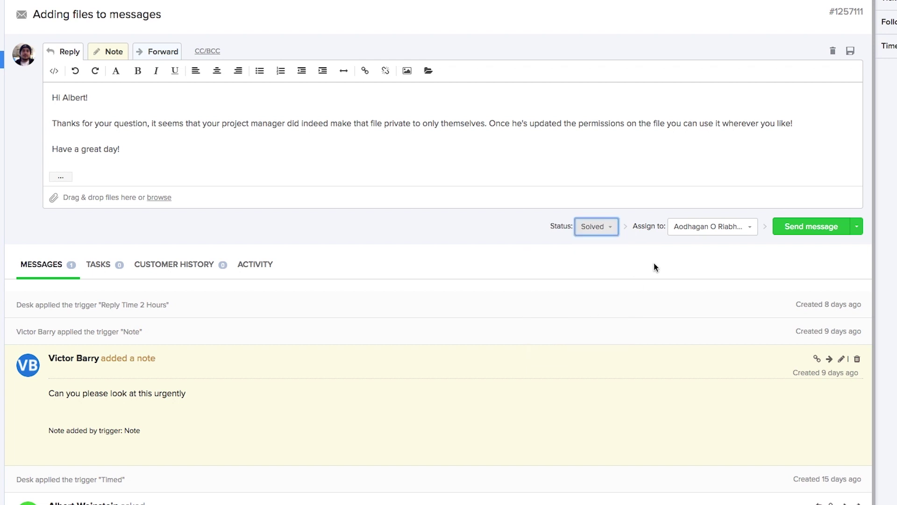
{"action": "left_click", "coordinate": [706, 227]}
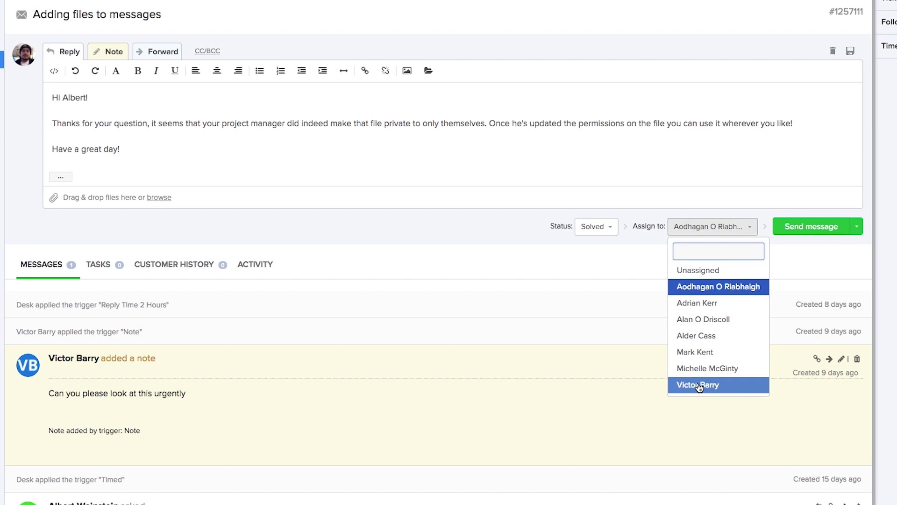
- Send the reply with 'Send and stay on page', keeping the assignee unchanged
{"action": "left_click", "coordinate": [794, 263]}
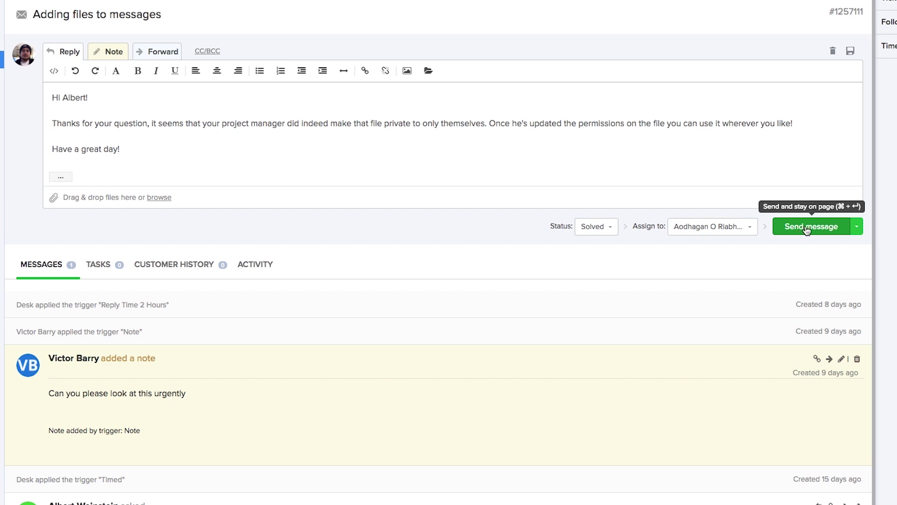
{"action": "left_click", "coordinate": [858, 226]}
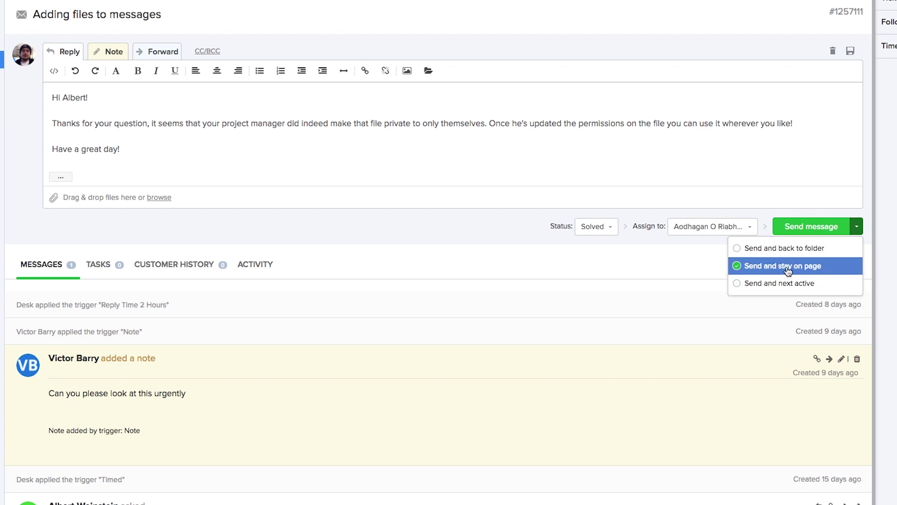
{"action": "left_click", "coordinate": [817, 229]}
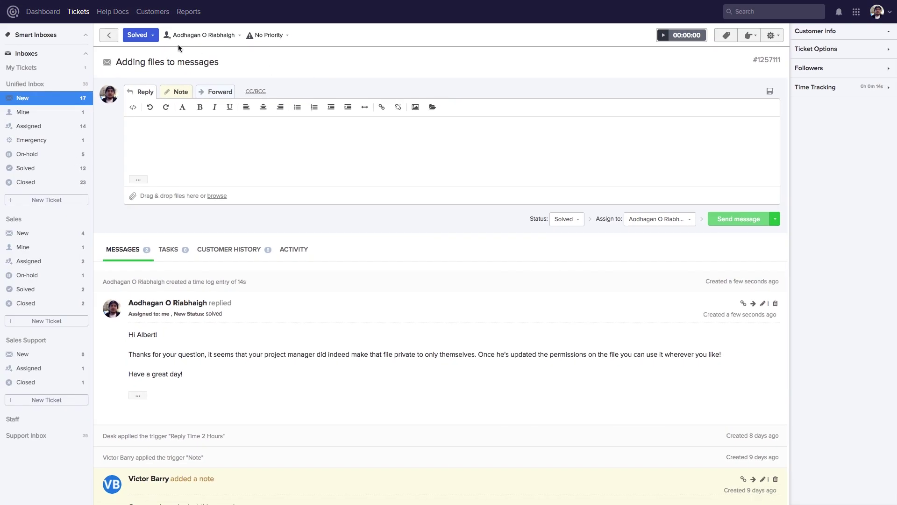
- Browse the ticket's status, assignee and priority options
{"action": "left_click", "coordinate": [154, 36]}
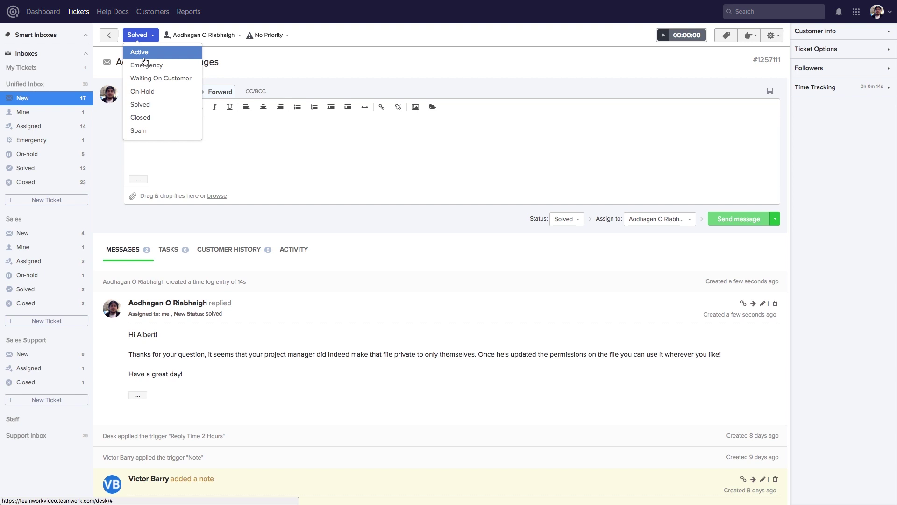
{"action": "left_click", "coordinate": [227, 35]}
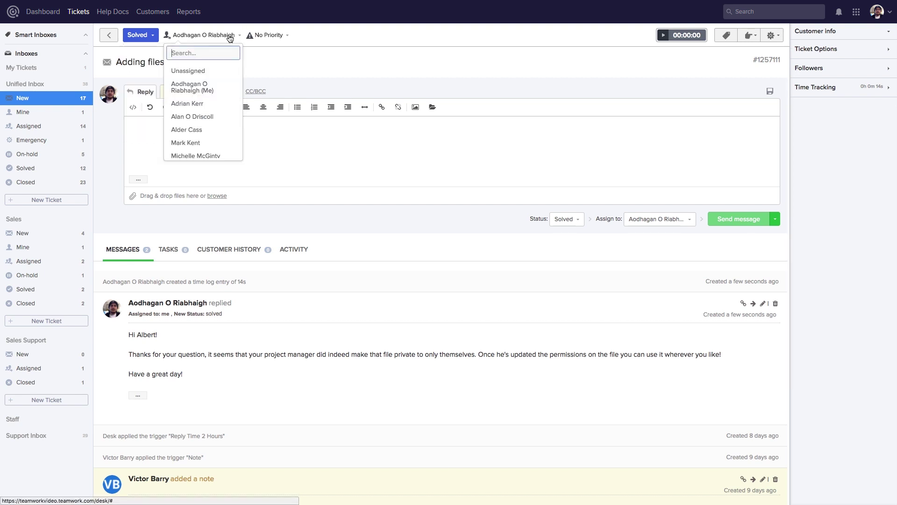
{"action": "left_click", "coordinate": [270, 35]}
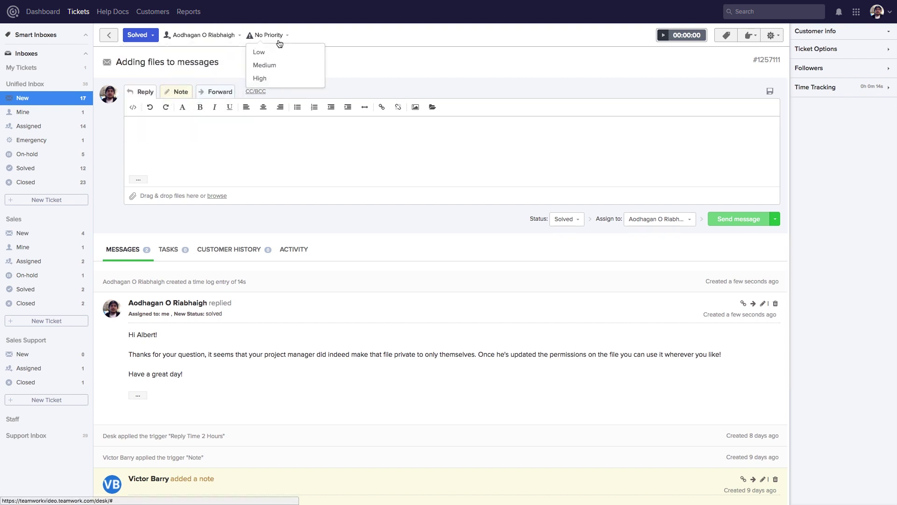
- Log time with the ticket timer, then view the quick actions and gear menus
{"action": "left_click", "coordinate": [663, 35]}
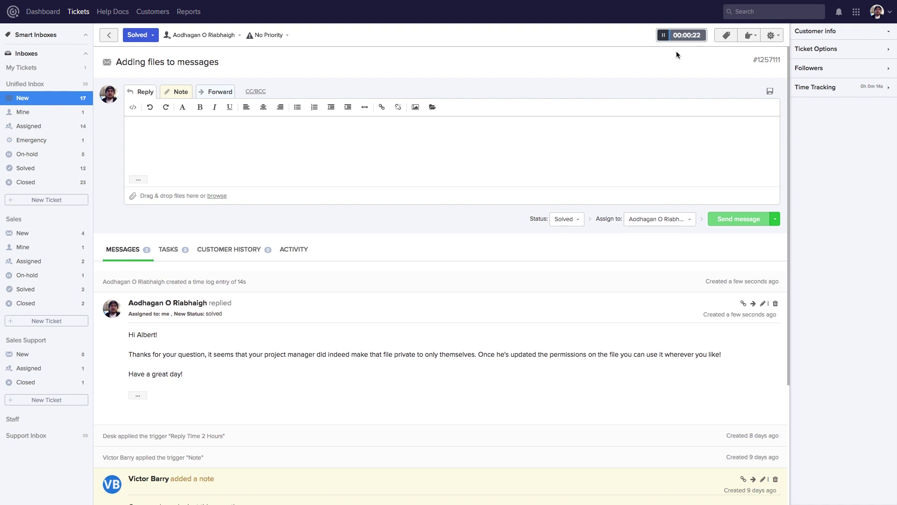
{"action": "left_click", "coordinate": [663, 37]}
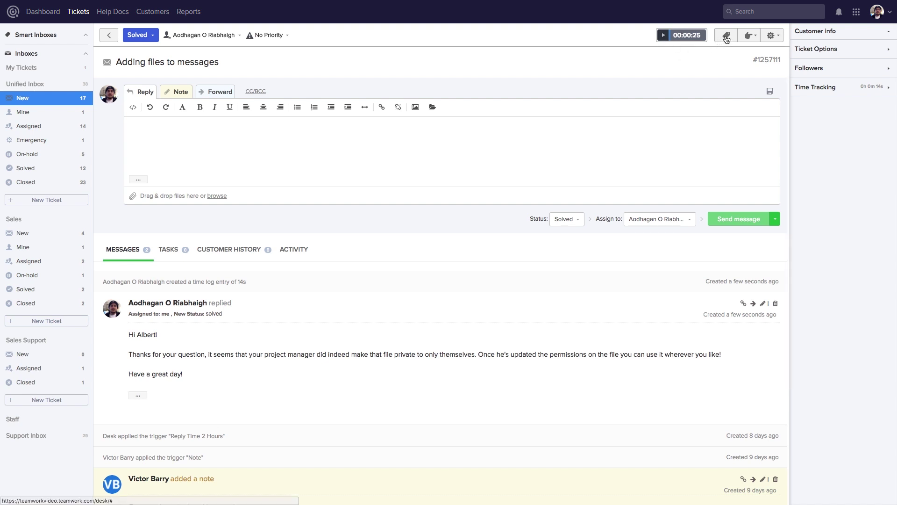
{"action": "left_click", "coordinate": [750, 37]}
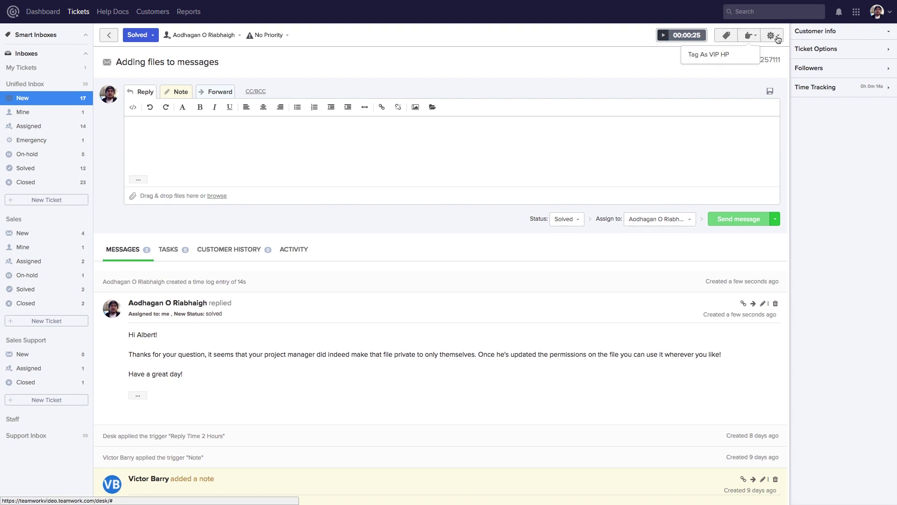
{"action": "left_click", "coordinate": [775, 37]}
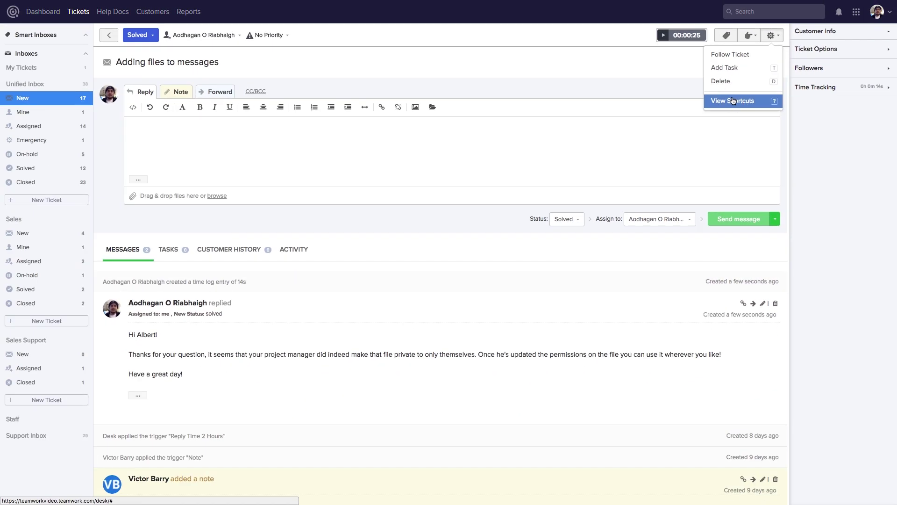
- Review the keyboard shortcuts overview
{"action": "left_click", "coordinate": [733, 101]}
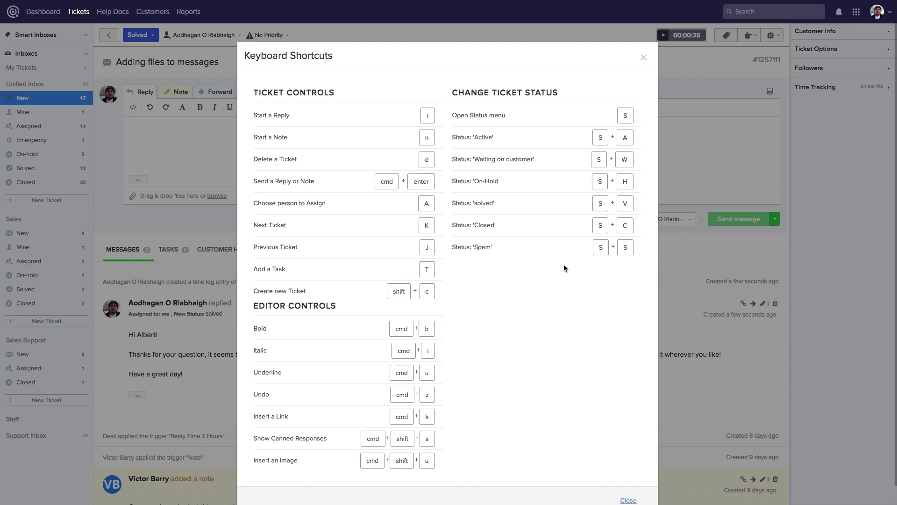
{"action": "scroll", "coordinate": [563, 264], "scroll_direction": "down", "scroll_amount": 1}
{"action": "left_click", "coordinate": [721, 55]}
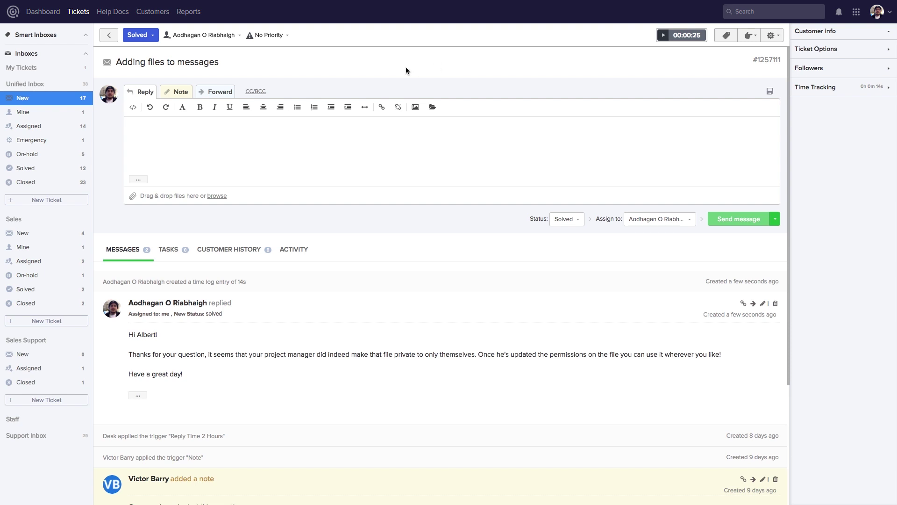
- Leave the ticket subject unchanged after opening its editor, then start an internal note
{"action": "left_click", "coordinate": [197, 62]}
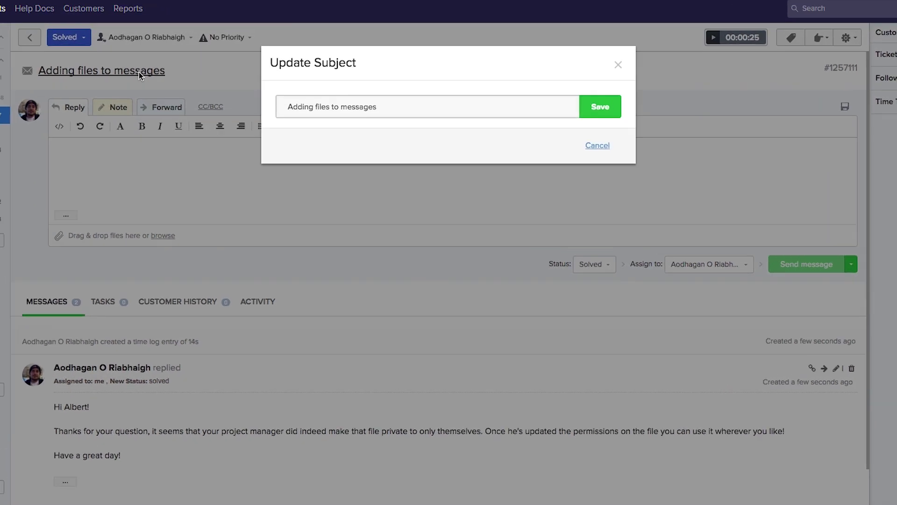
{"action": "left_click", "coordinate": [330, 108]}
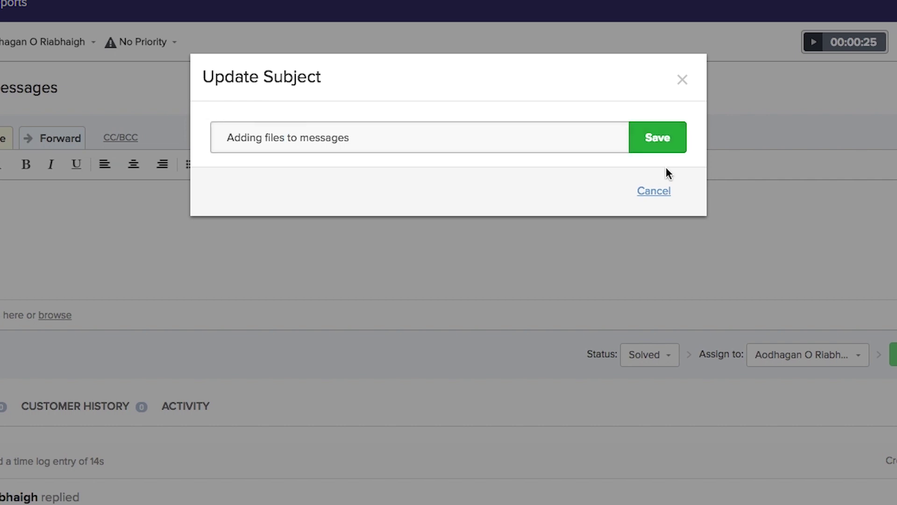
{"action": "left_click", "coordinate": [654, 190]}
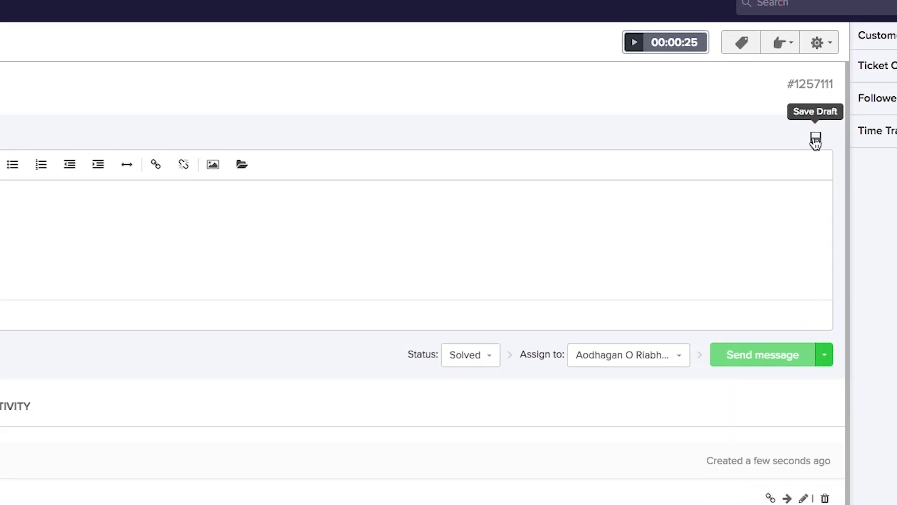
{"action": "left_click", "coordinate": [102, 48]}
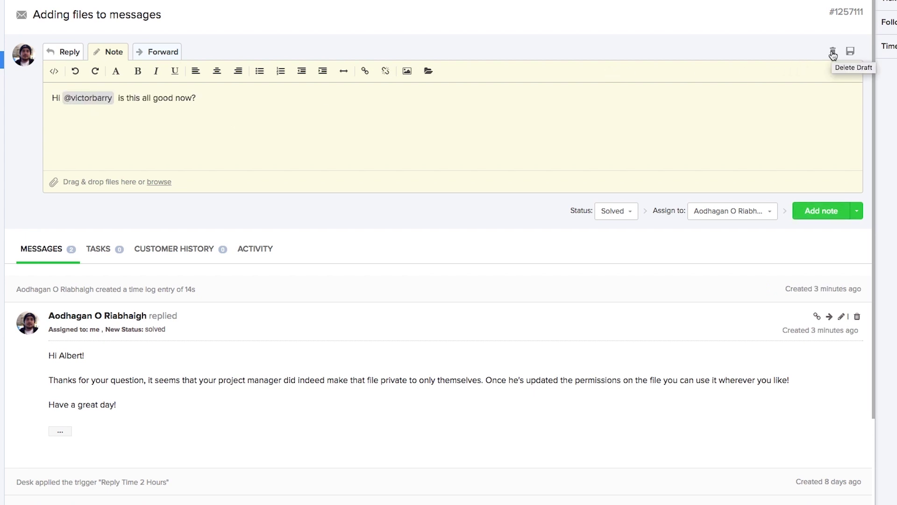
- Save the note draft, read through the conversation, and show the 'Question About Desk' ticket's tasks
{"action": "left_click", "coordinate": [851, 52]}
{"action": "scroll", "coordinate": [513, 290], "scroll_direction": "down", "scroll_amount": 4}
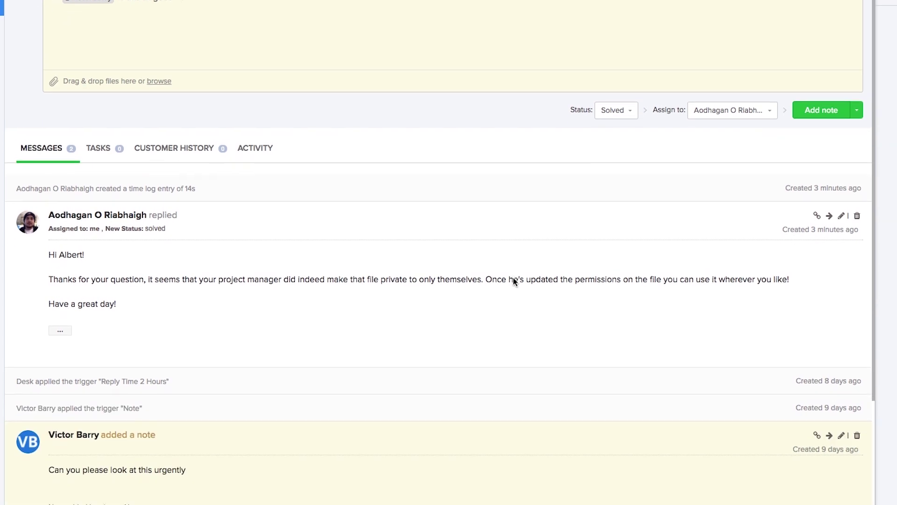
{"action": "scroll", "coordinate": [514, 274], "scroll_direction": "down", "scroll_amount": 2}
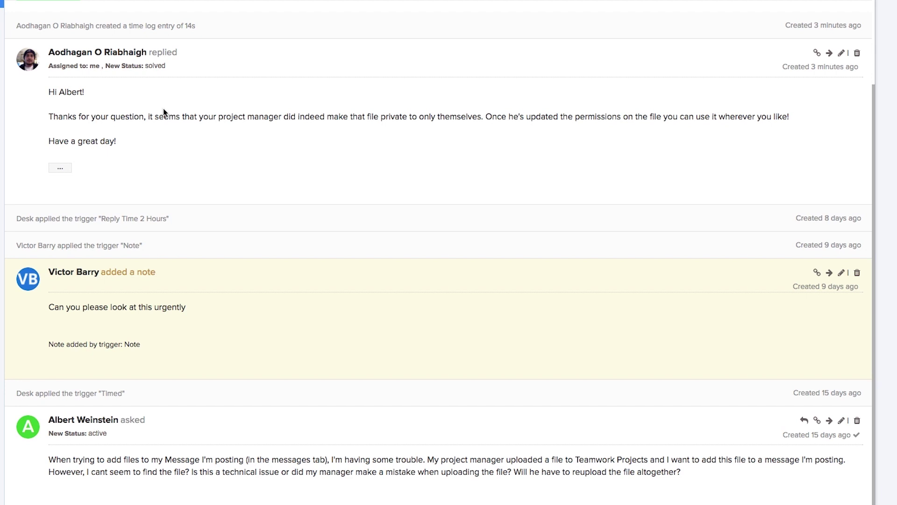
{"action": "scroll", "coordinate": [92, 27], "scroll_direction": "up", "scroll_amount": 2}
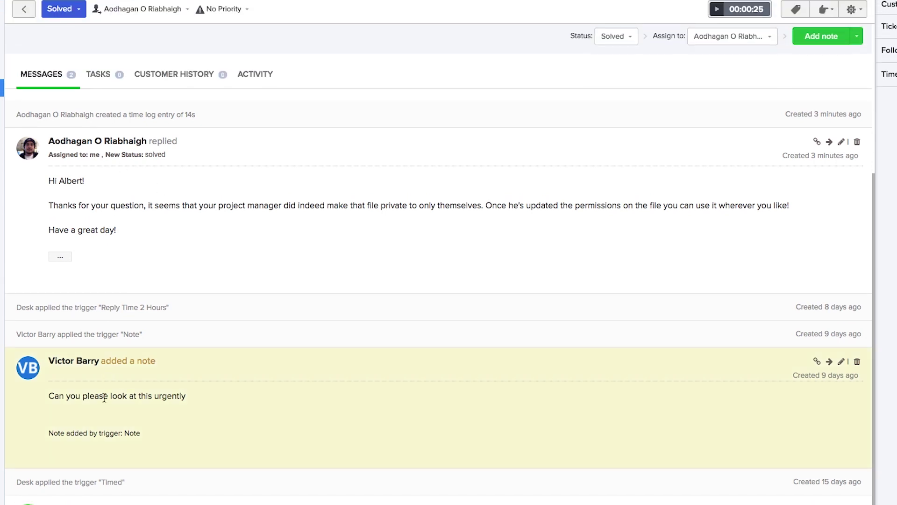
{"action": "left_click", "coordinate": [97, 73]}
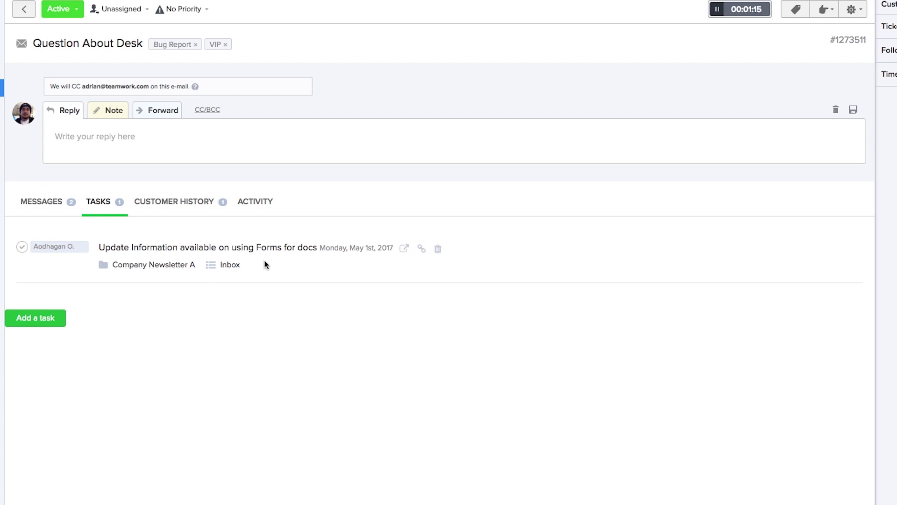
- Complete the 'Update Information available on using Forms for docs' task, then review customer history and activity
{"action": "left_click", "coordinate": [22, 247]}
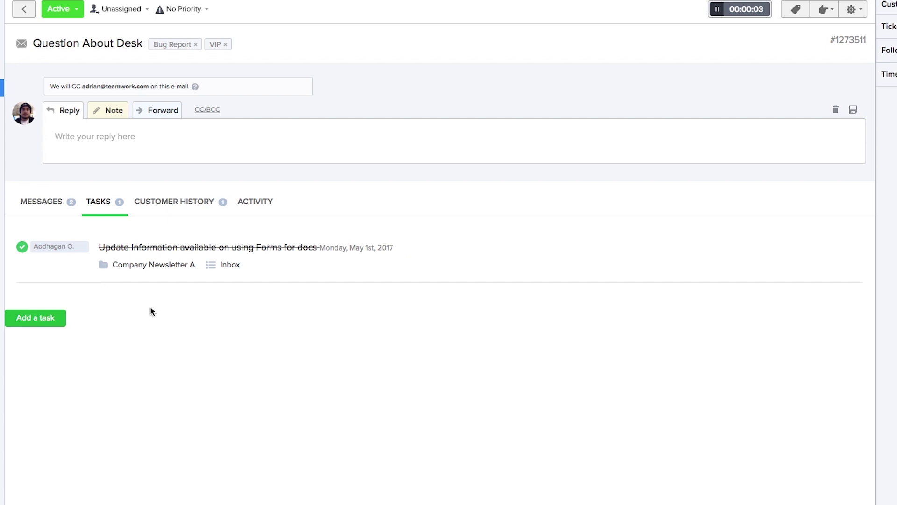
{"action": "left_click", "coordinate": [167, 201]}
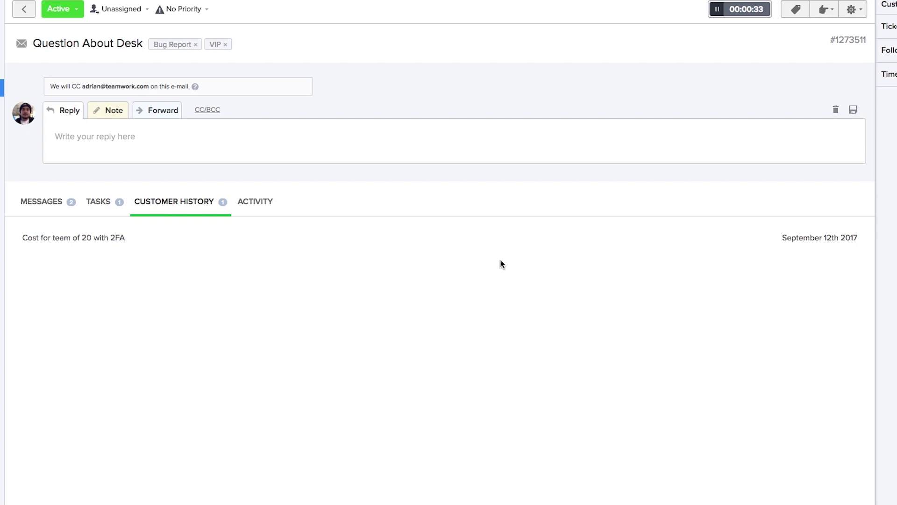
{"action": "left_click", "coordinate": [257, 202]}
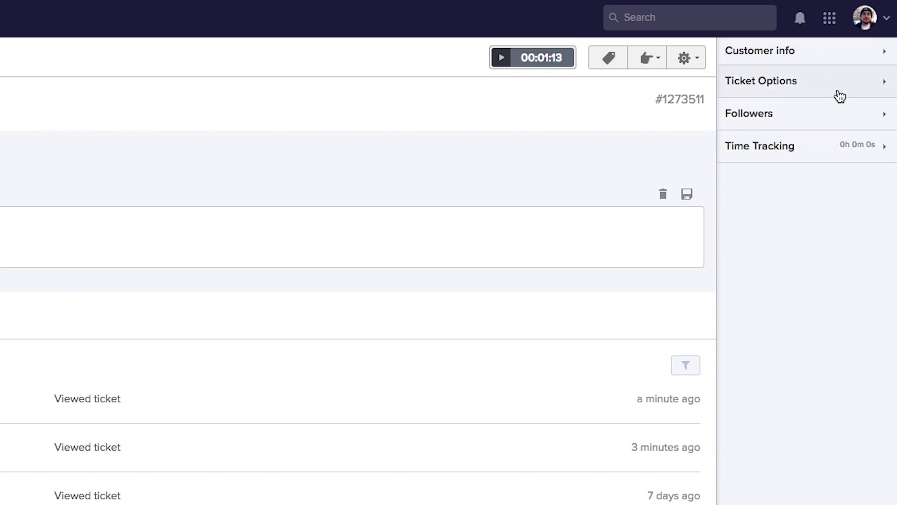
- Review the customer details, then confirm ticket #1273511's inbox stays Sales
{"action": "left_click", "coordinate": [813, 56]}
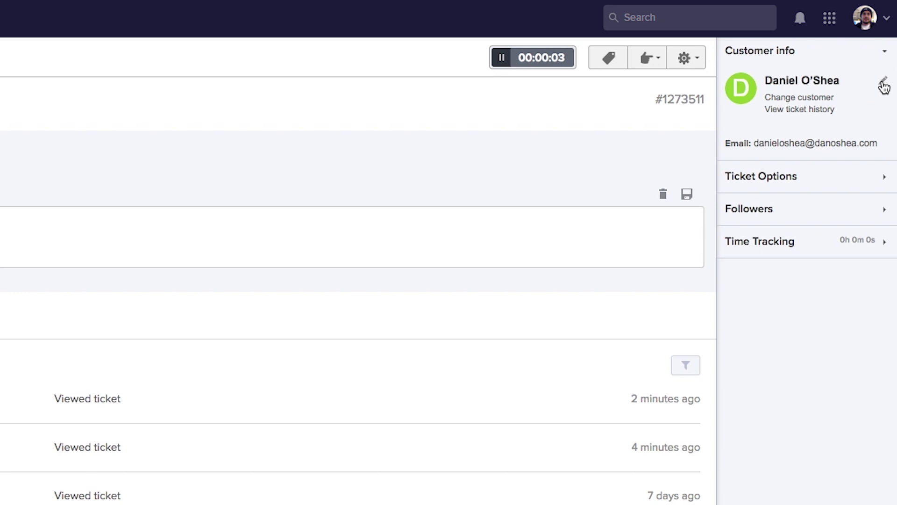
{"action": "left_click", "coordinate": [843, 52]}
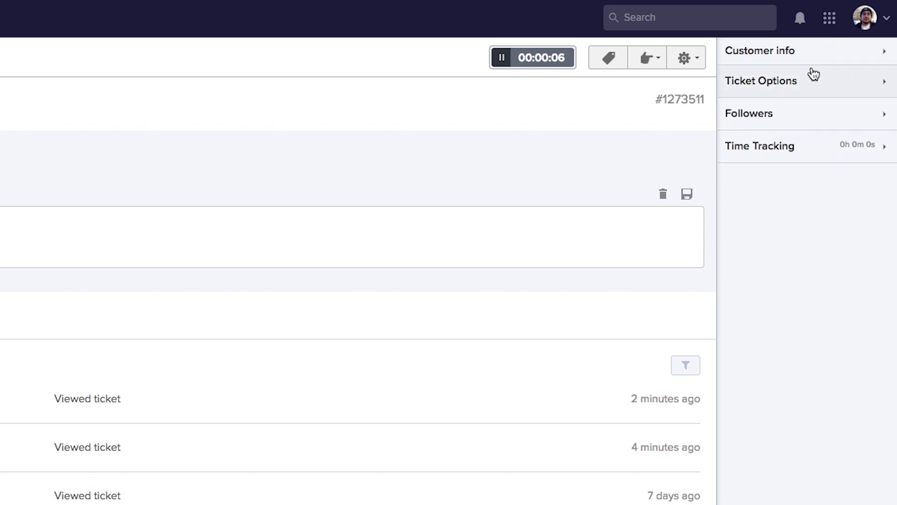
{"action": "left_click", "coordinate": [799, 83]}
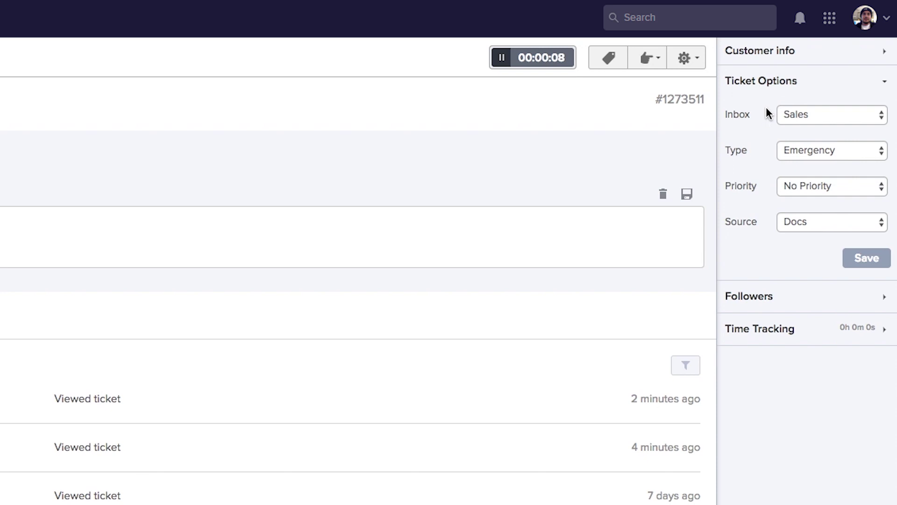
{"action": "left_click", "coordinate": [818, 114]}
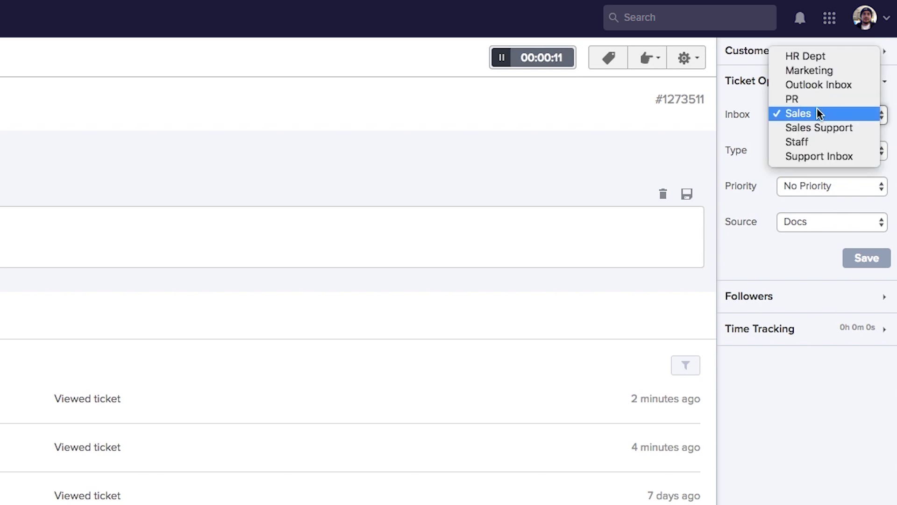
{"action": "key", "text": "Escape"}
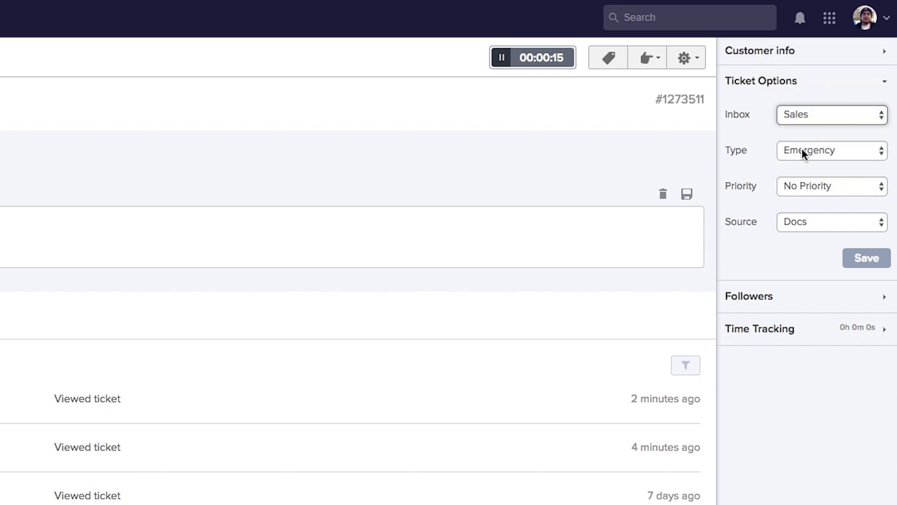
- Keep Emergency type, No Priority and Docs source, and save the ticket options
{"action": "left_click", "coordinate": [802, 149]}
{"action": "left_click", "coordinate": [816, 148]}
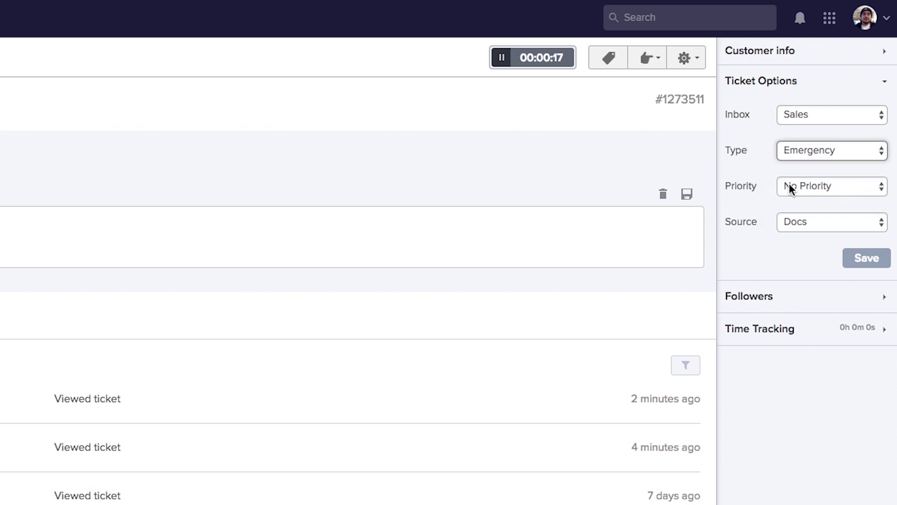
{"action": "left_click", "coordinate": [815, 188]}
{"action": "left_click", "coordinate": [750, 185]}
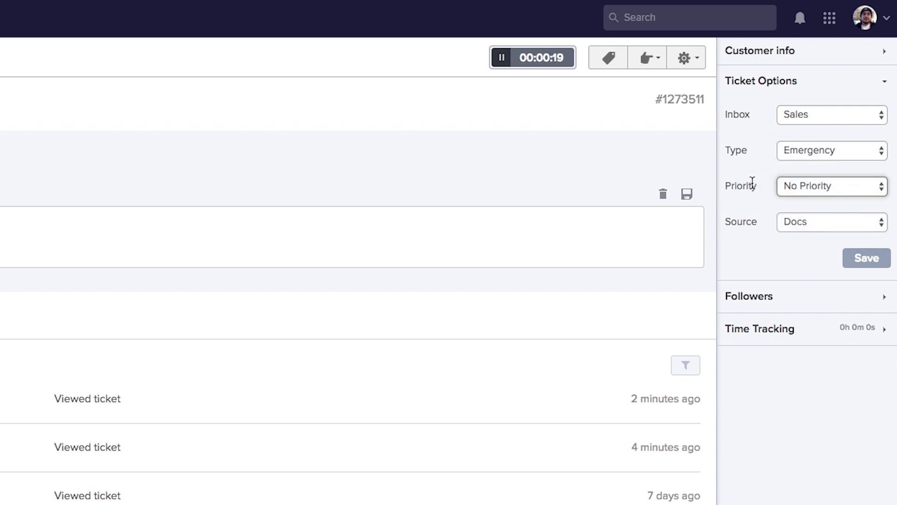
{"action": "left_click", "coordinate": [819, 223]}
{"action": "left_click", "coordinate": [750, 246]}
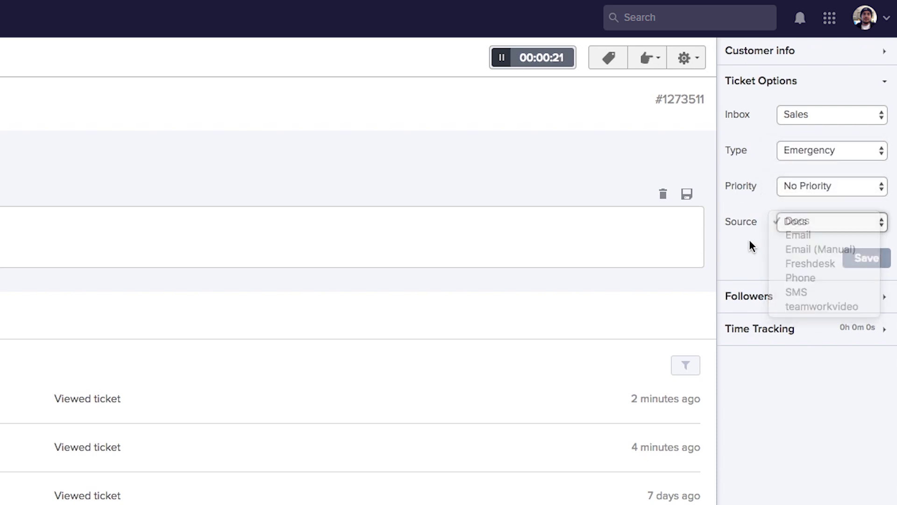
{"action": "left_click", "coordinate": [862, 259]}
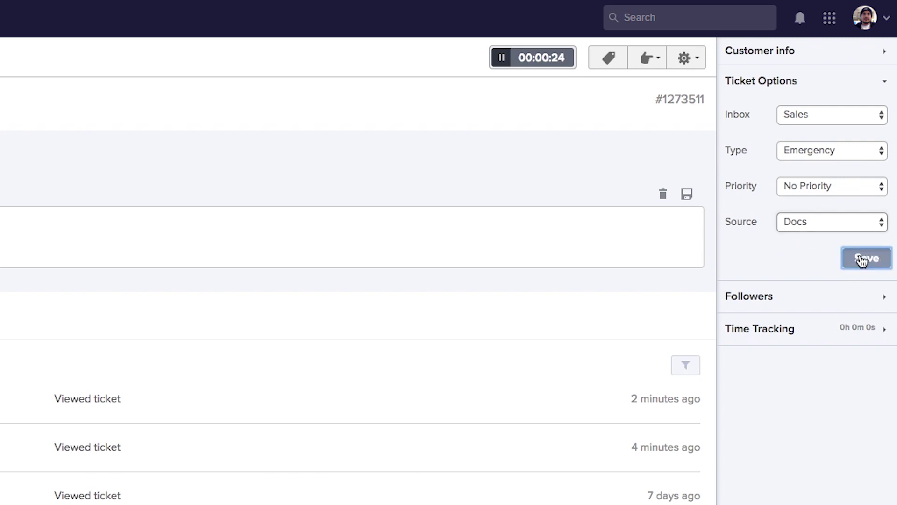
{"action": "left_click", "coordinate": [782, 84]}
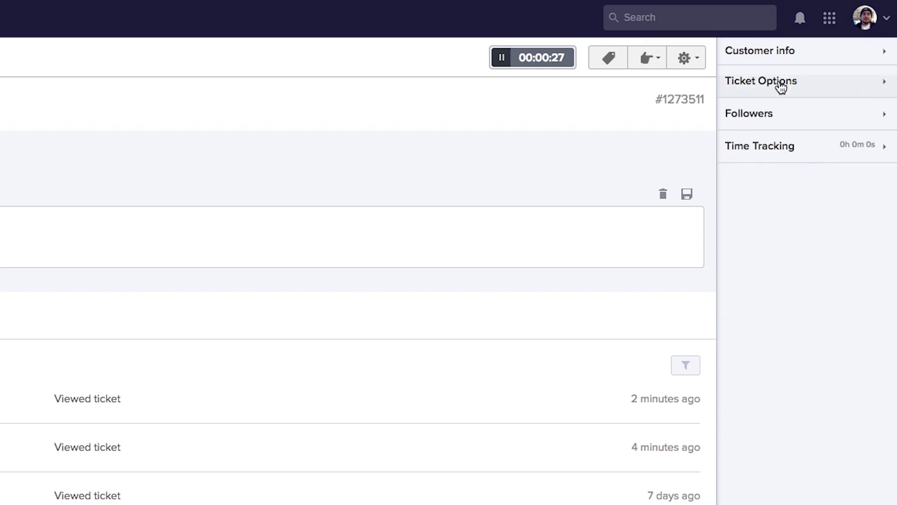
{"action": "left_click", "coordinate": [778, 122]}
- Add the agent found by searching 'vic' as a follower of the ticket
{"action": "left_click", "coordinate": [758, 195]}
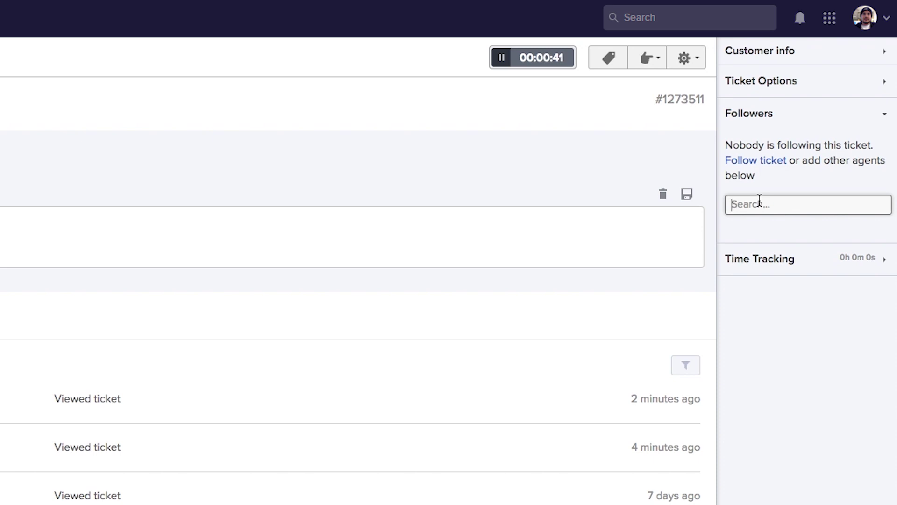
{"action": "type", "text": "vic"}
{"action": "left_click", "coordinate": [772, 229]}
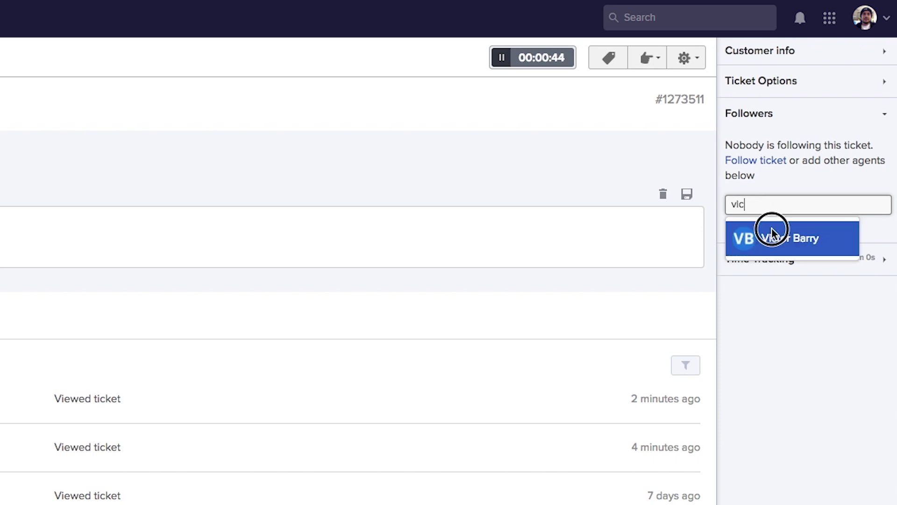
- Remove that agent from the followers and show the ticket's empty time tracking
{"action": "mouse_move", "coordinate": [793, 172]}
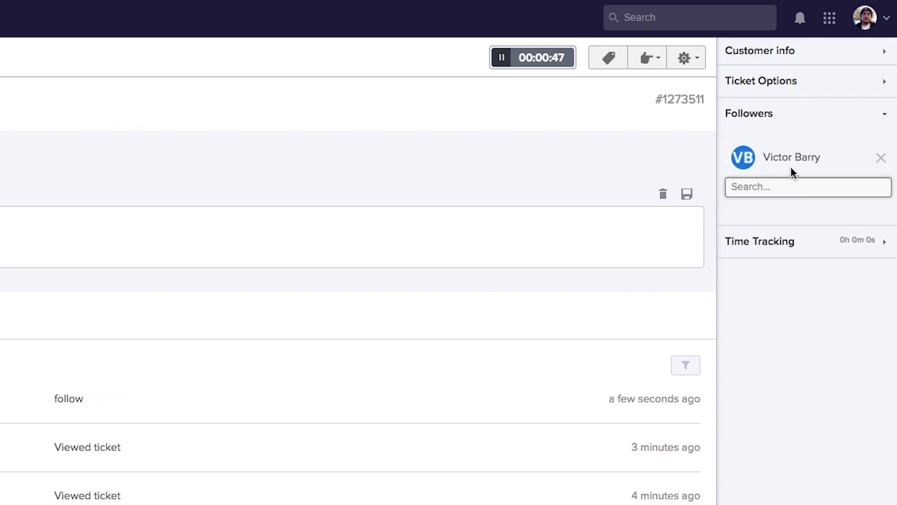
{"action": "left_click", "coordinate": [882, 158]}
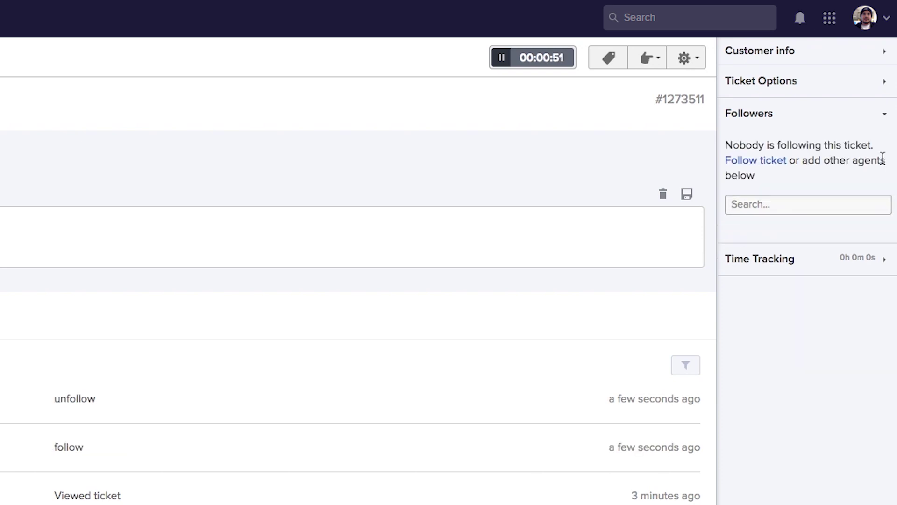
{"action": "left_click", "coordinate": [832, 117]}
{"action": "left_click", "coordinate": [804, 148]}
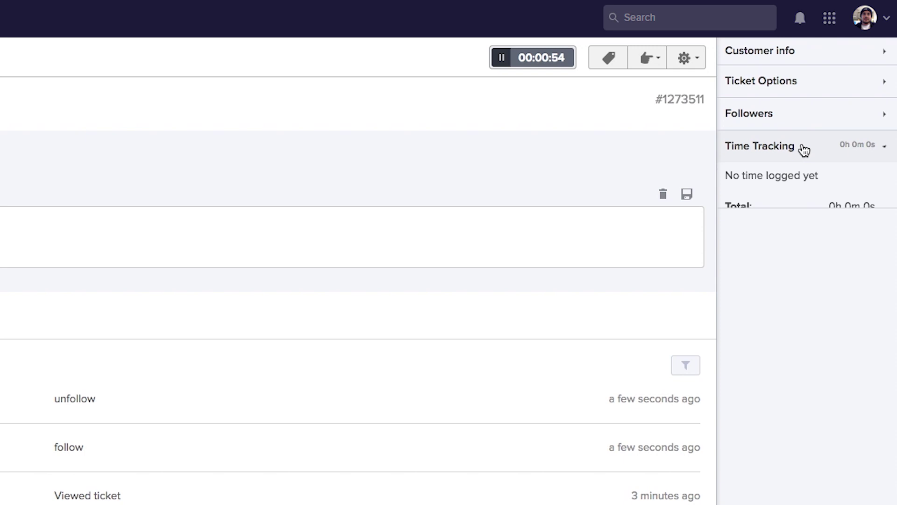